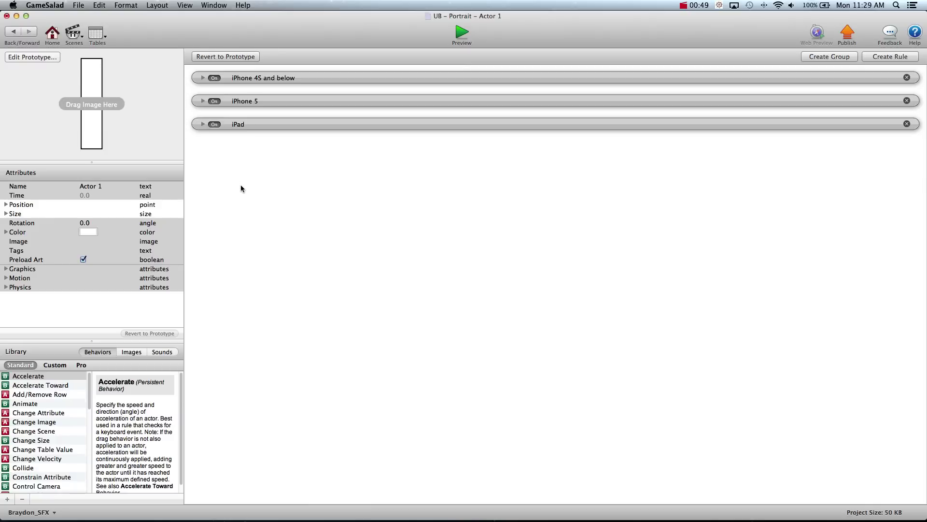
Check the iPhone 4S and below rule's contents, collapse it, and switch the rule off.
left_click(203, 78)
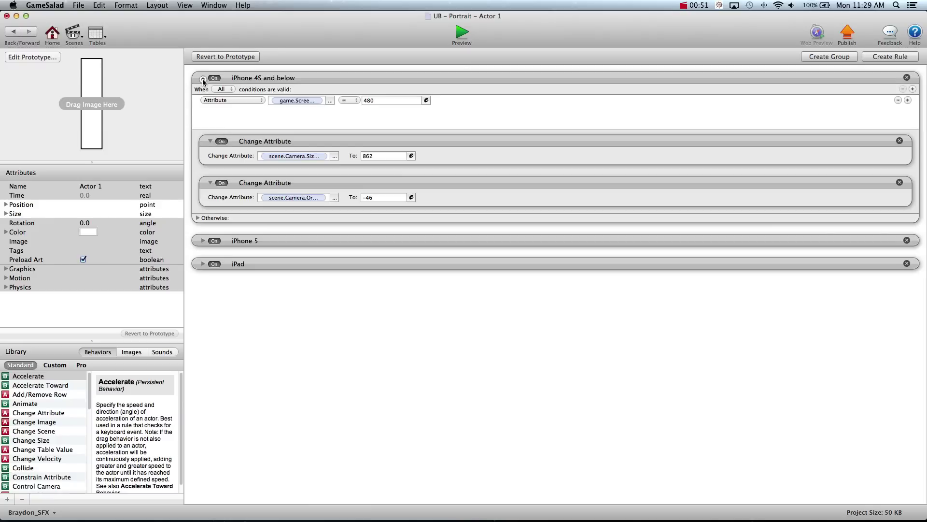
left_click(203, 79)
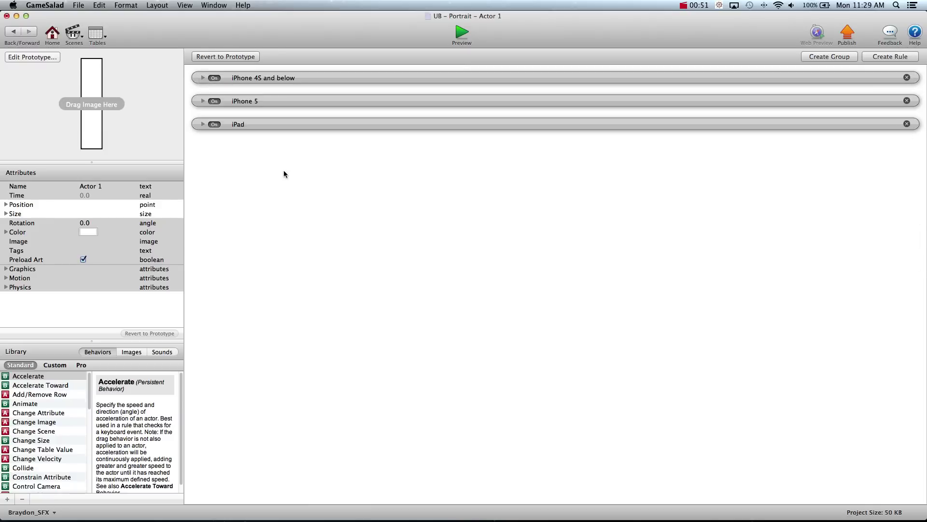
left_click(203, 77)
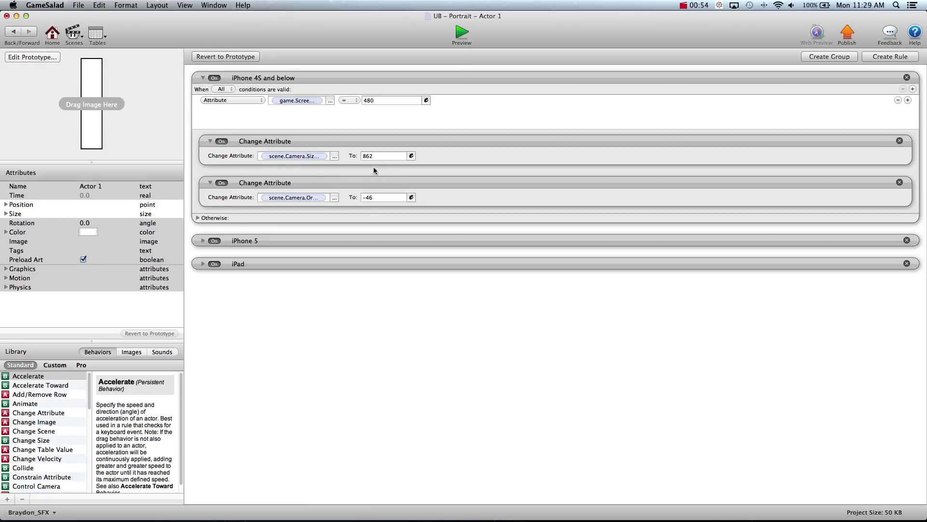
left_click(203, 78)
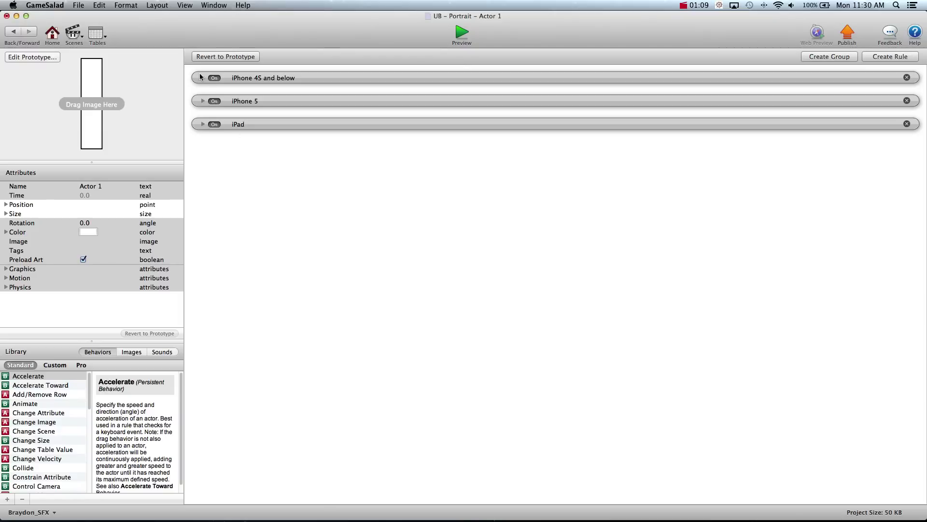
left_click(214, 78)
left_click(474, 34)
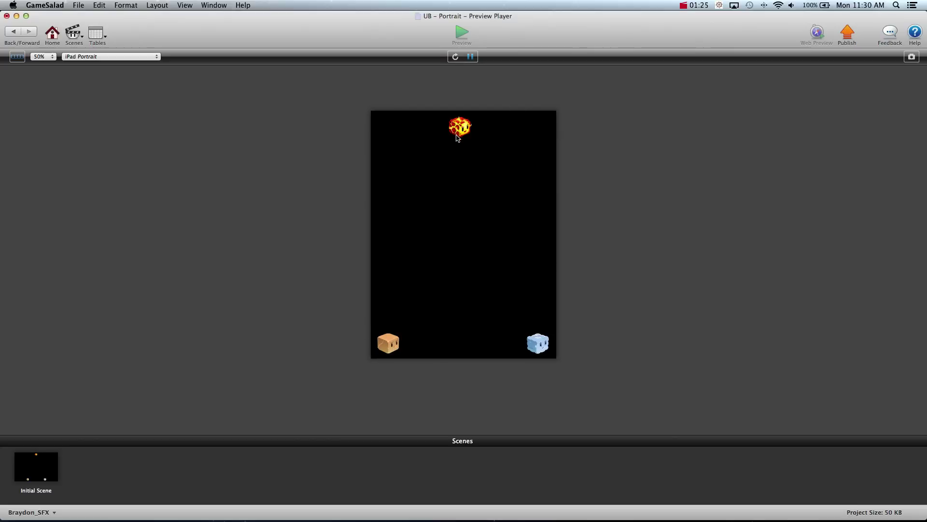
left_click(104, 56)
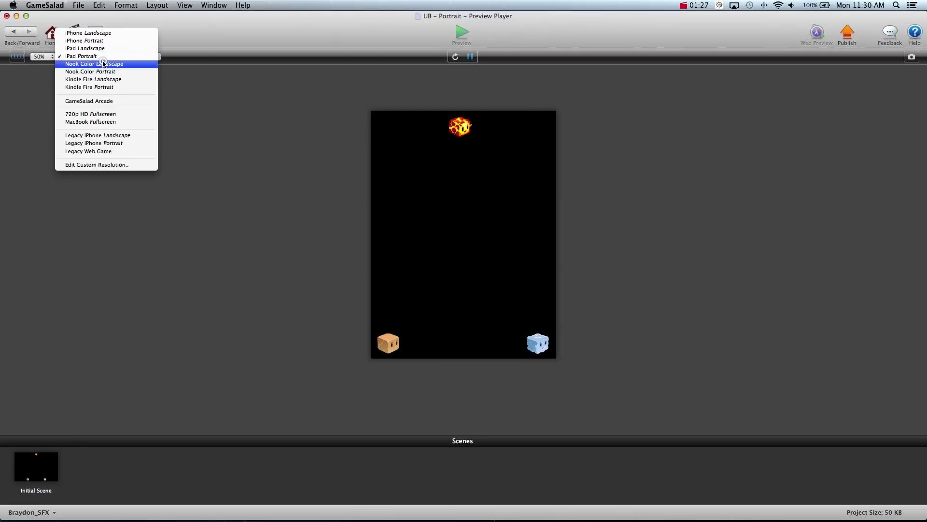
left_click(107, 144)
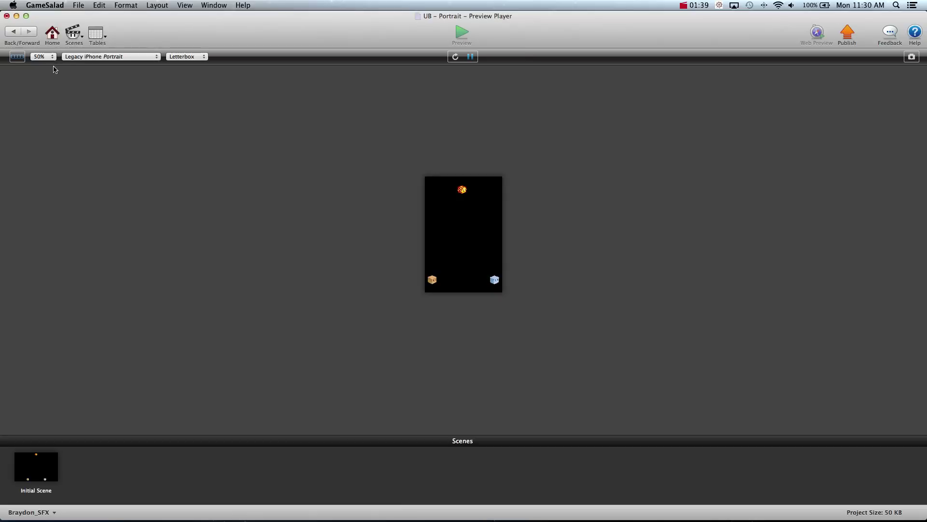
left_click(43, 57)
left_click(42, 66)
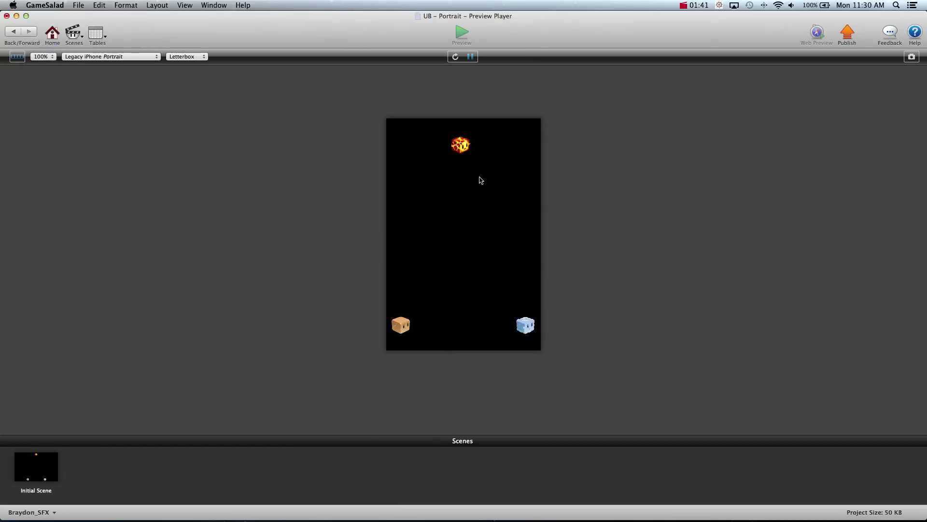
left_click(187, 57)
left_click(182, 64)
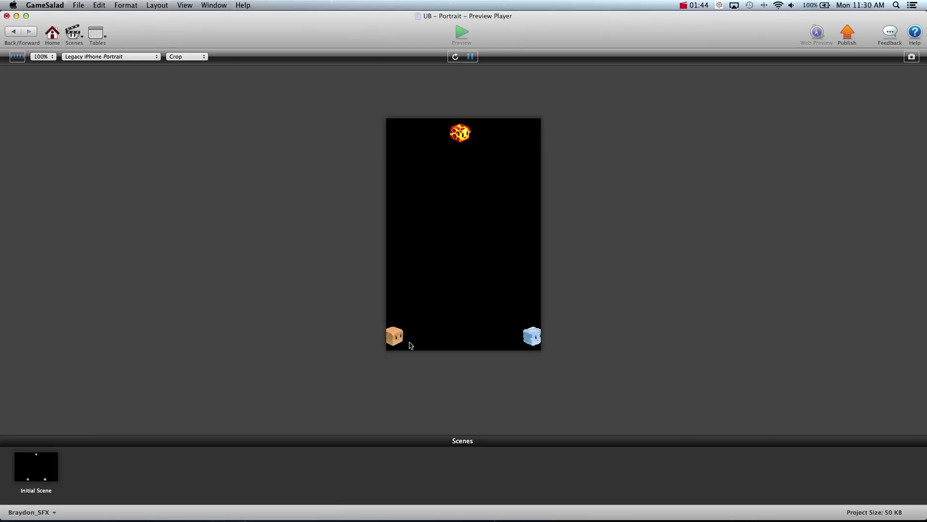
left_click(140, 56)
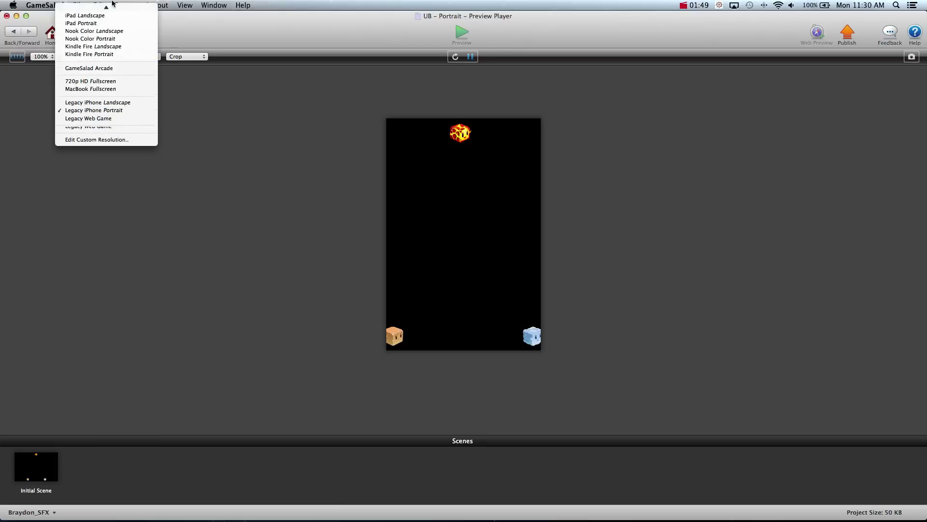
left_click(241, 63)
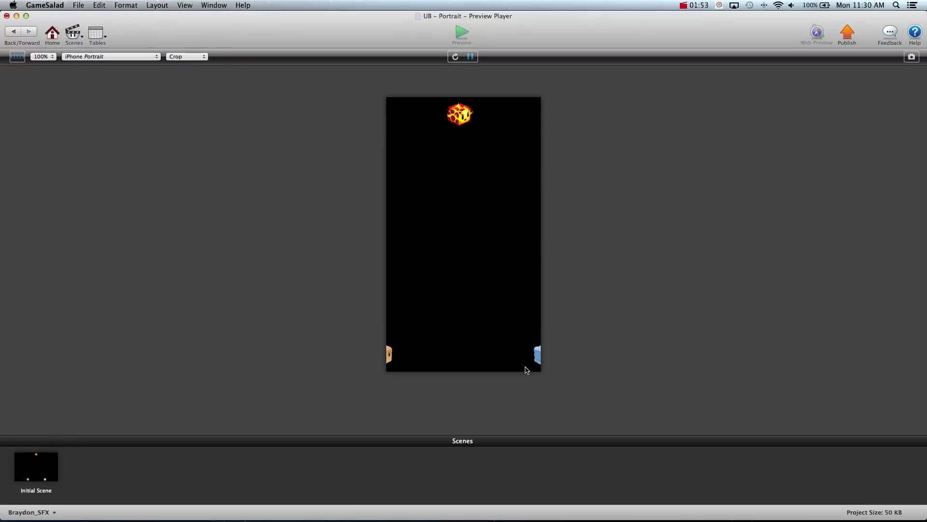
Back in Actor 1's rules, turn the device rules on and expand 'iPhone 4S and below'.
left_click(13, 32)
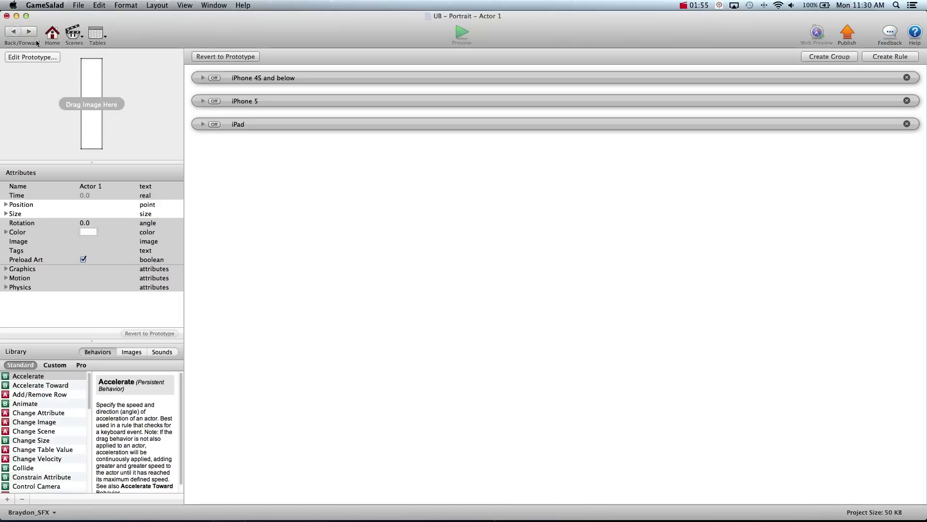
left_click(211, 79)
left_click(203, 79)
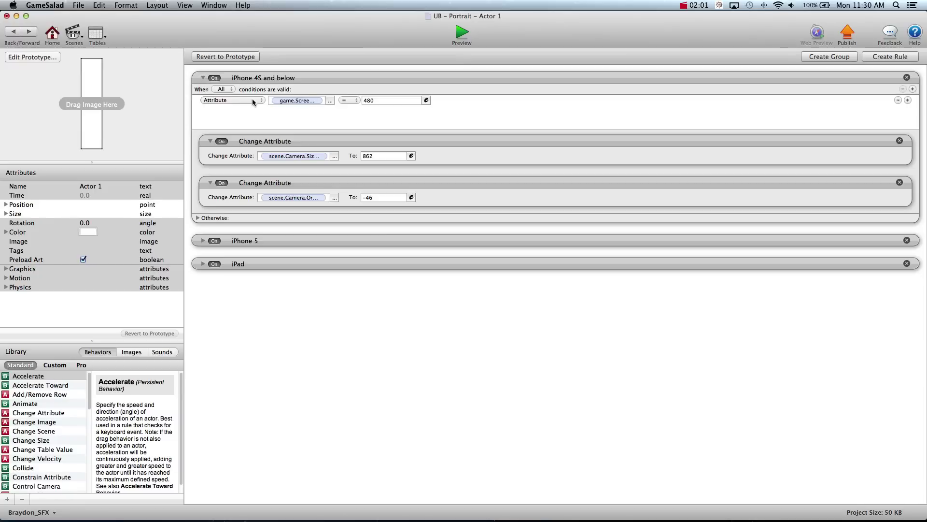
Browse the condition's attribute list to Devices > Screen > Size > Height.
left_click(331, 100)
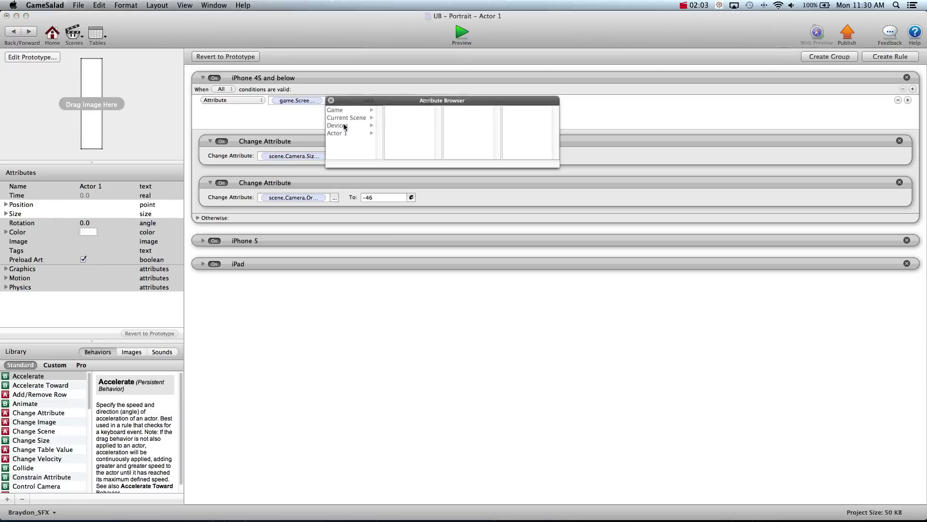
left_click(346, 126)
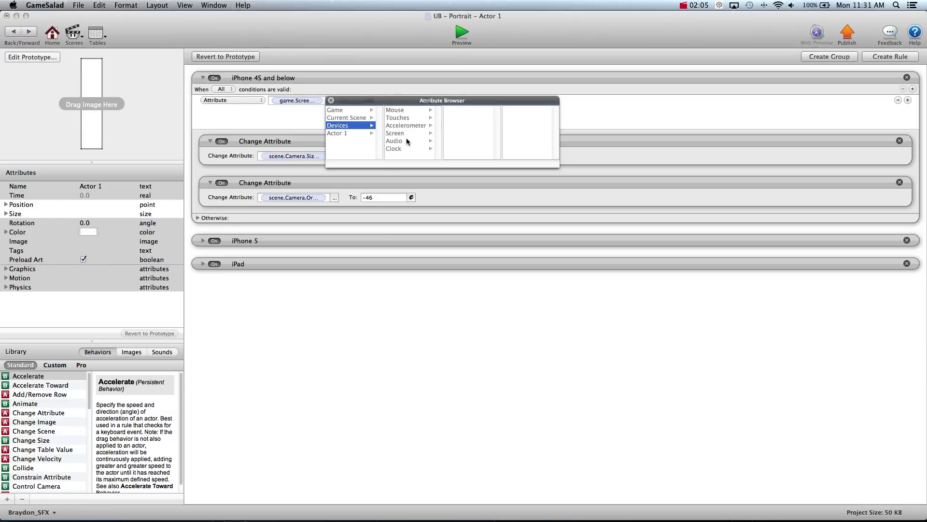
left_click(395, 133)
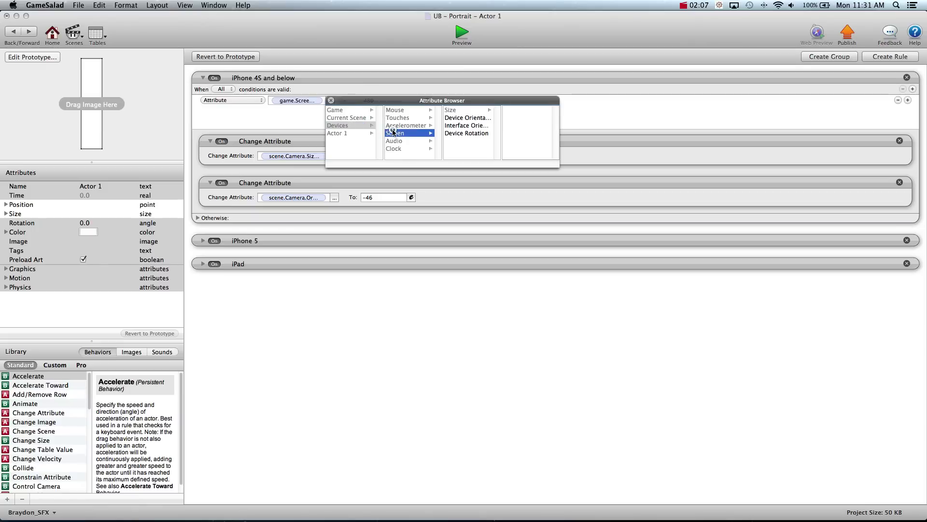
left_click(461, 111)
left_click(515, 117)
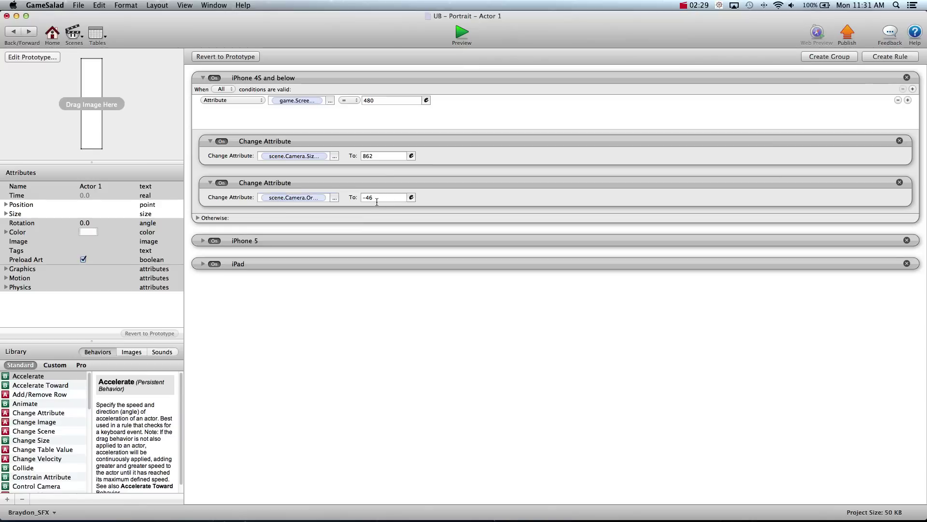
With the iPhone 5 rule off, preview at Legacy iPhone Portrait, 100% zoom and Crop scaling.
left_click(213, 241)
key("super+Return")
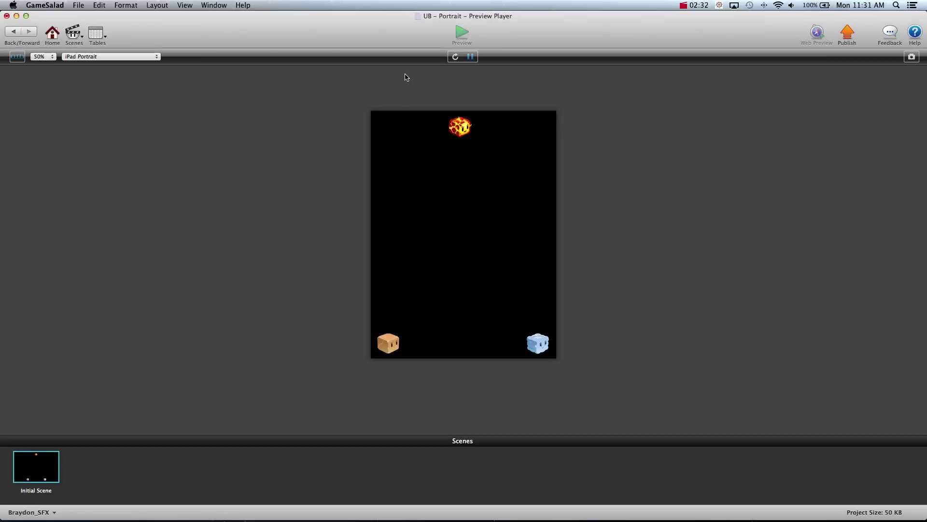
left_click(119, 57)
left_click(106, 144)
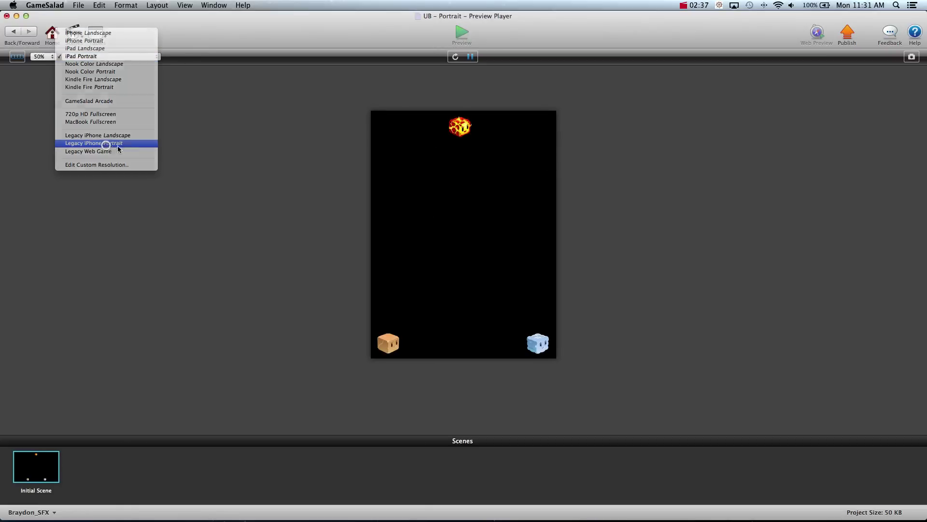
left_click(48, 55)
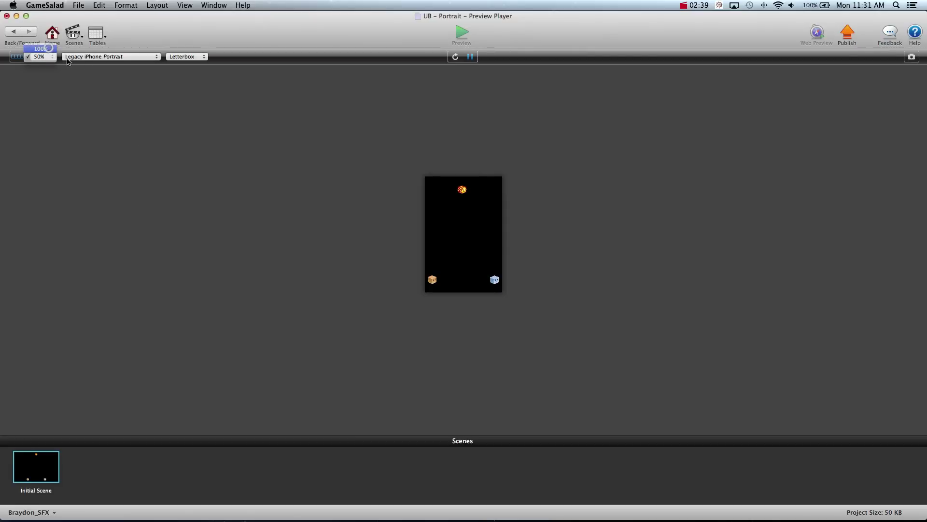
left_click(186, 57)
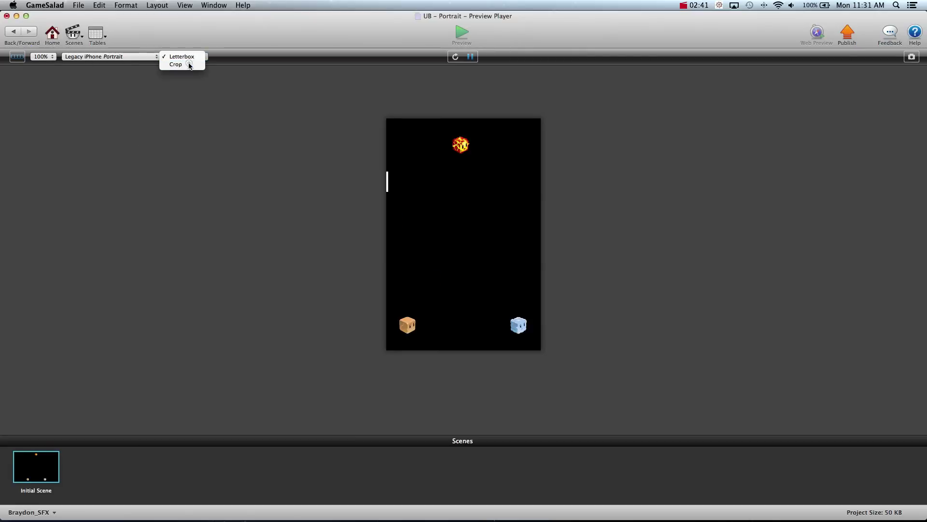
left_click(190, 65)
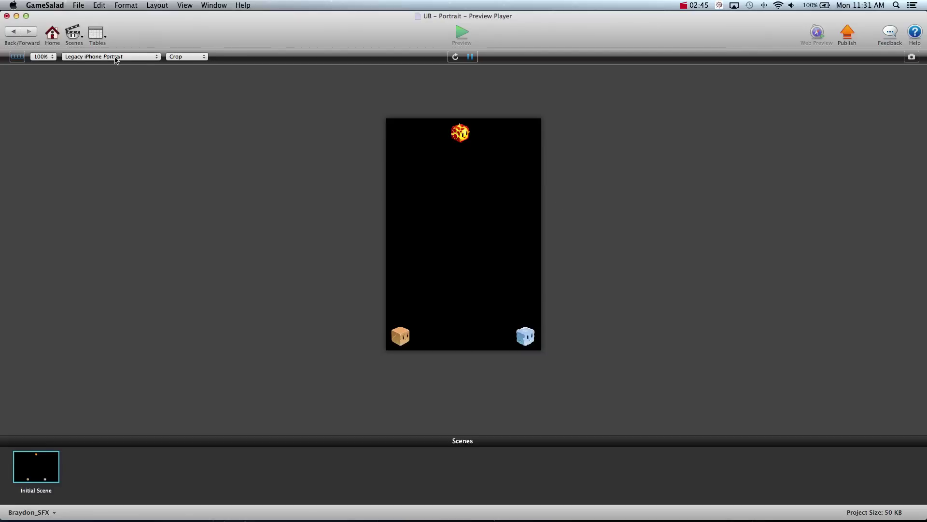
left_click(14, 32)
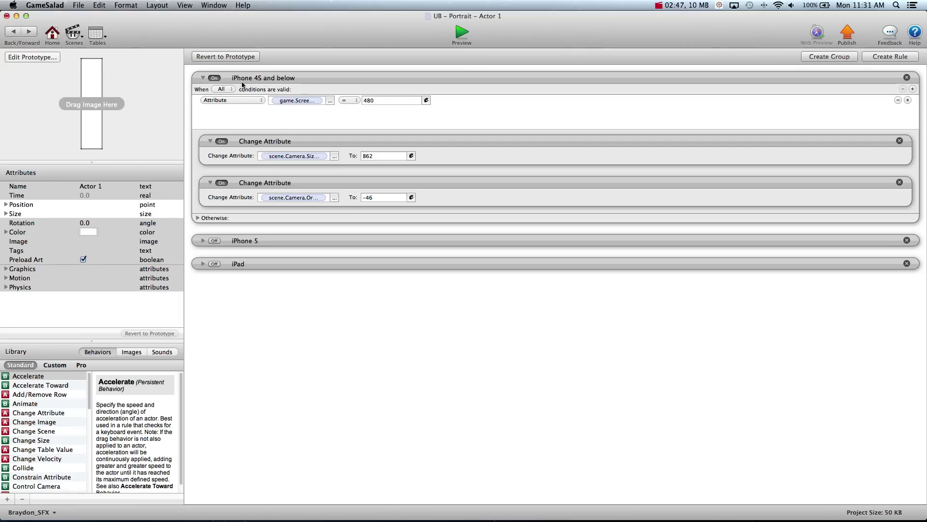
Turn on the iPhone 5 rule and expand it to show its 568 condition (camera 1024, -128).
left_click(214, 240)
left_click(202, 77)
left_click(203, 101)
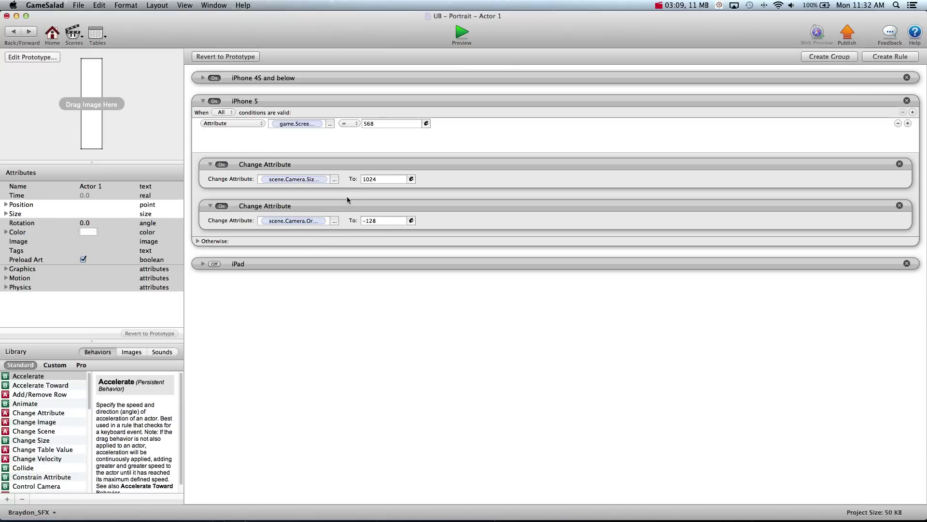
left_click(203, 78)
left_click(203, 78)
Preview the game at iPhone Portrait size with 100% zoom and Crop scaling.
left_click(461, 32)
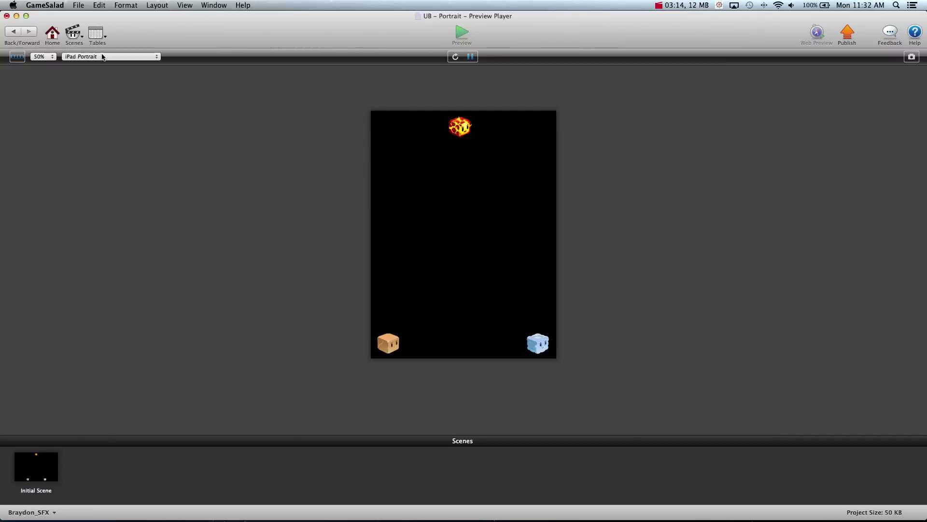
left_click(103, 56)
left_click(106, 40)
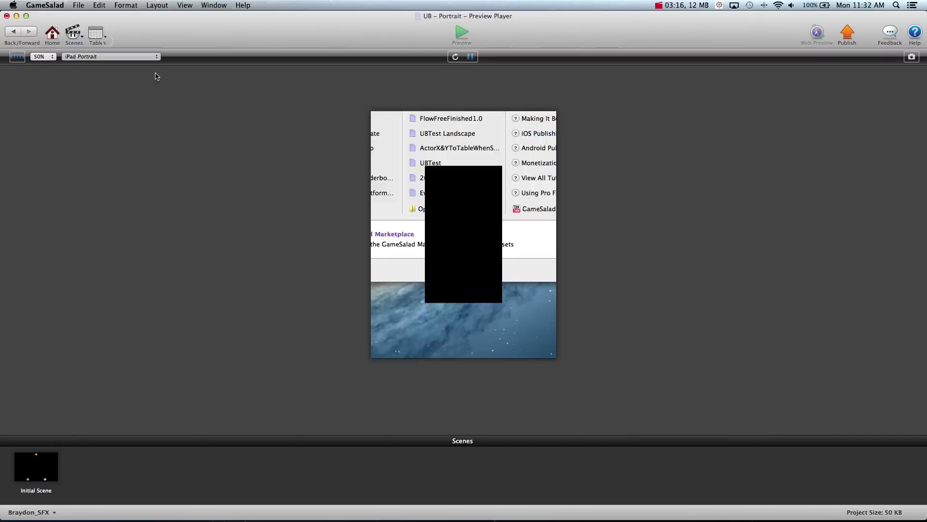
left_click(50, 59)
left_click(44, 66)
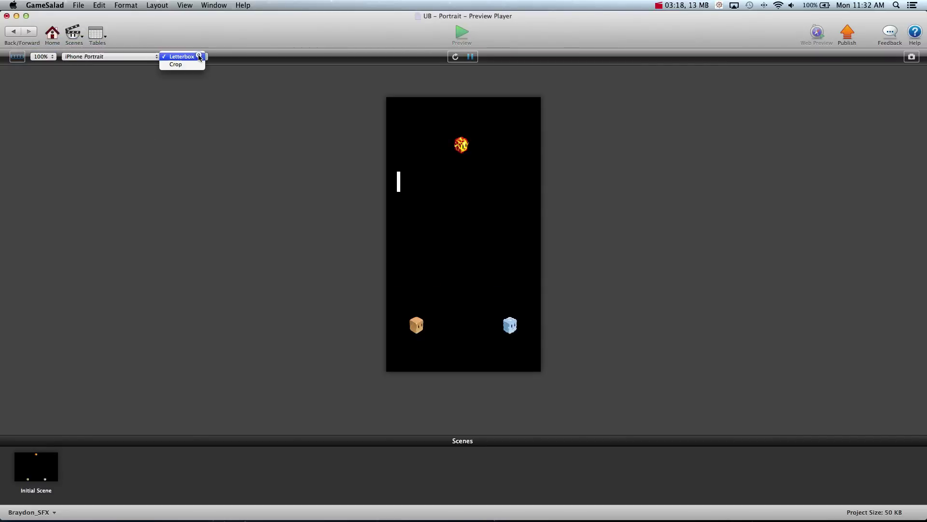
left_click(195, 64)
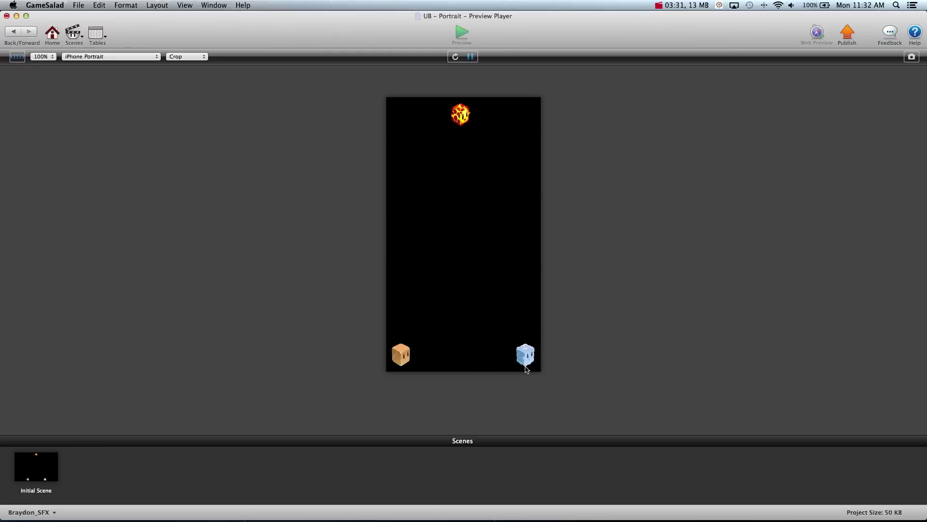
left_click(457, 146)
Collapse the iPhone 5 rule, then expand the iPad rule and switch it on.
left_click(18, 31)
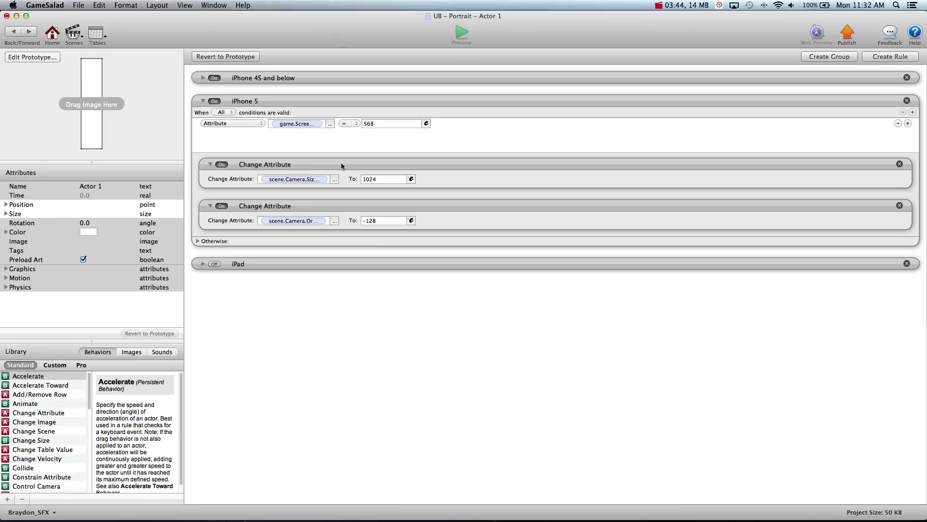
left_click(202, 101)
left_click(203, 124)
left_click(214, 124)
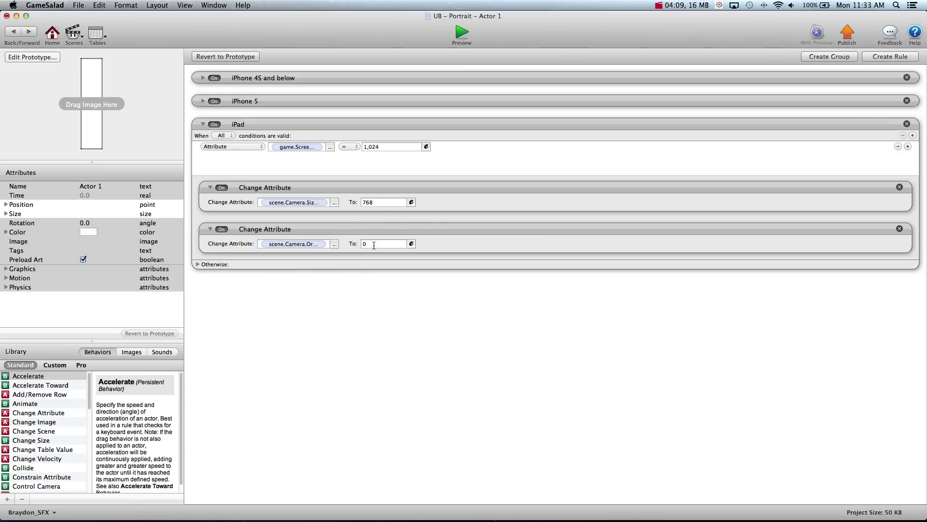
Preview the portrait game at Legacy iPhone Portrait size with 100% zoom.
left_click(203, 125)
left_click(468, 41)
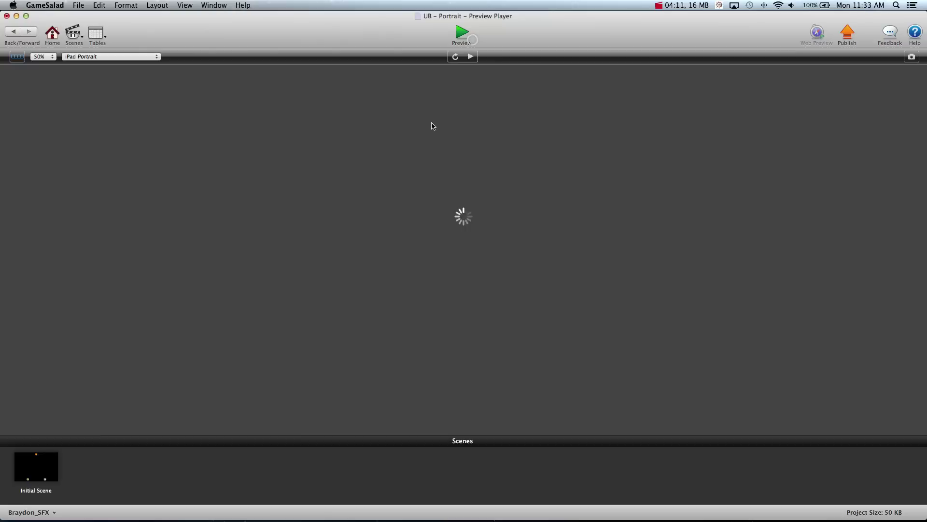
left_click(106, 57)
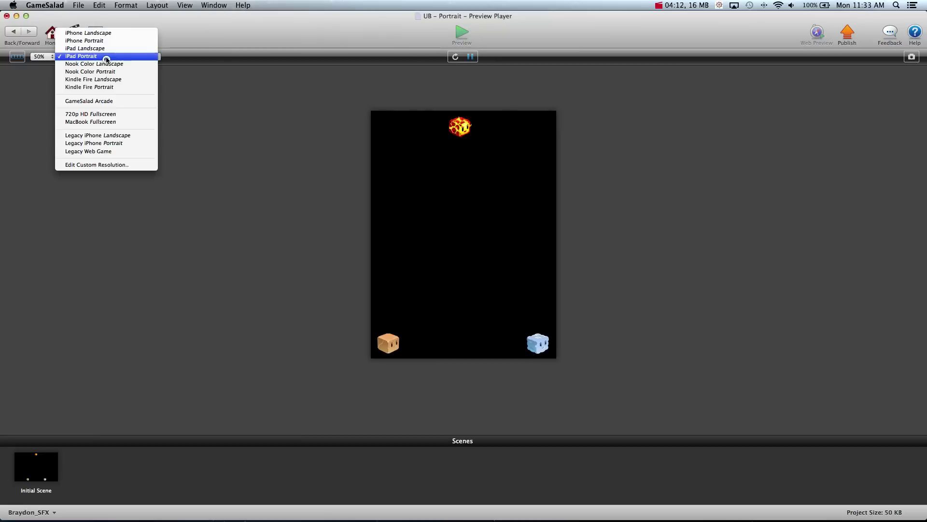
left_click(110, 143)
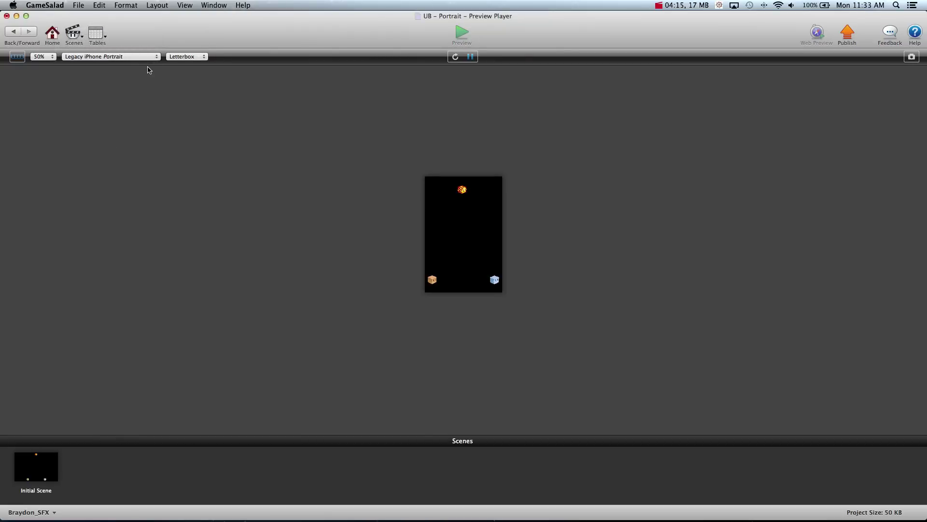
left_click(43, 57)
left_click(41, 64)
Switch scaling from Letterbox to Crop, then change the preview device to iPhone Portrait.
left_click(187, 57)
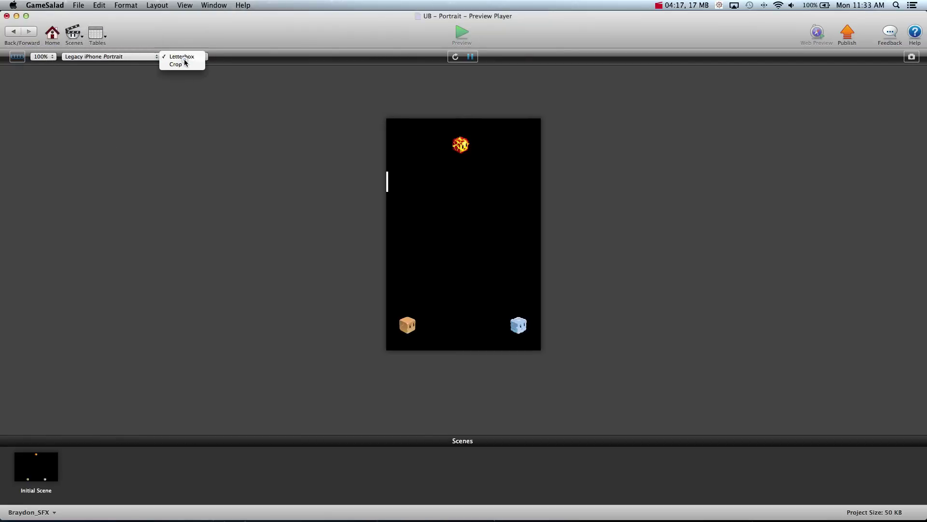
left_click(186, 58)
left_click(186, 56)
left_click(176, 64)
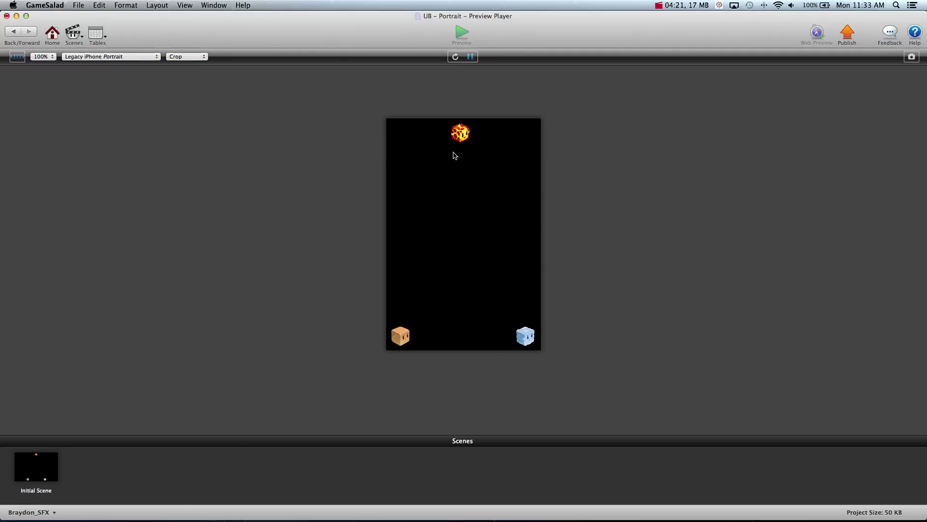
left_click(98, 56)
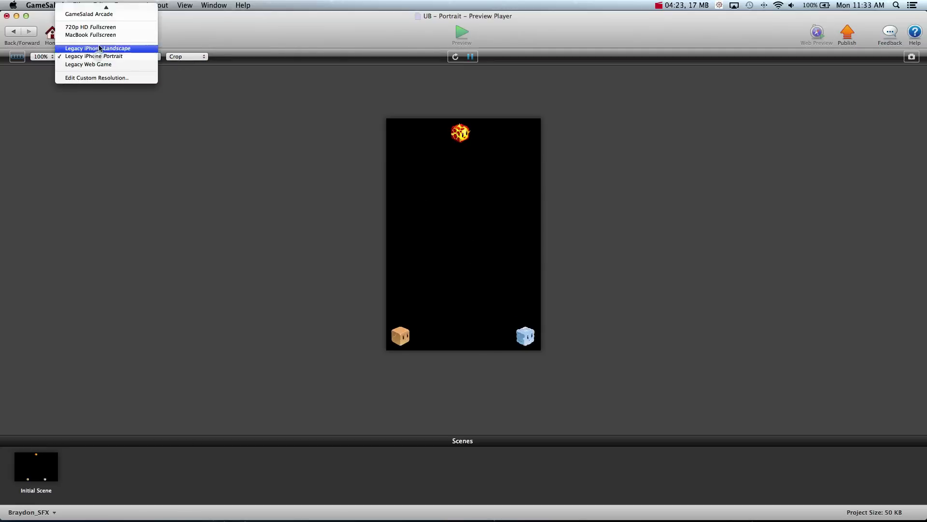
left_click(95, 16)
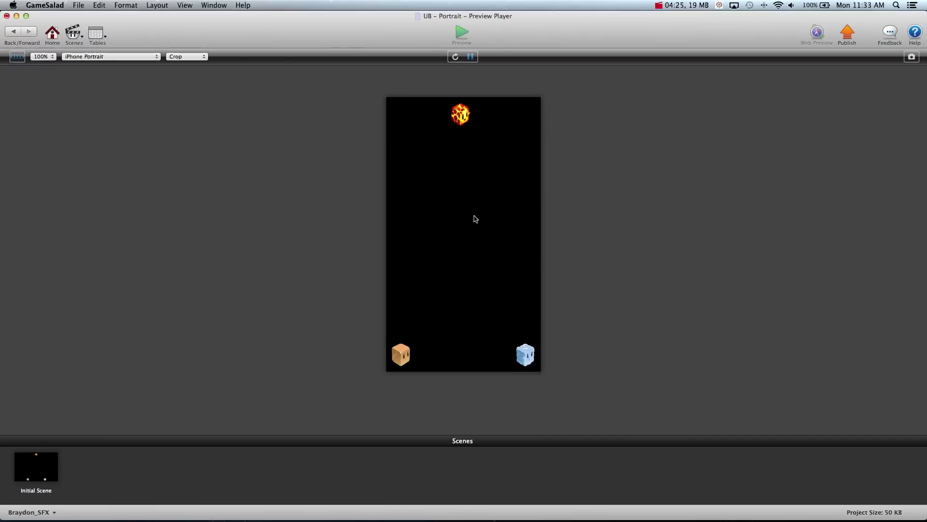
Close the portrait project without saving, open UBTest Landscape maximized, and open Actor 1's editor.
left_click(7, 16)
left_click(424, 97)
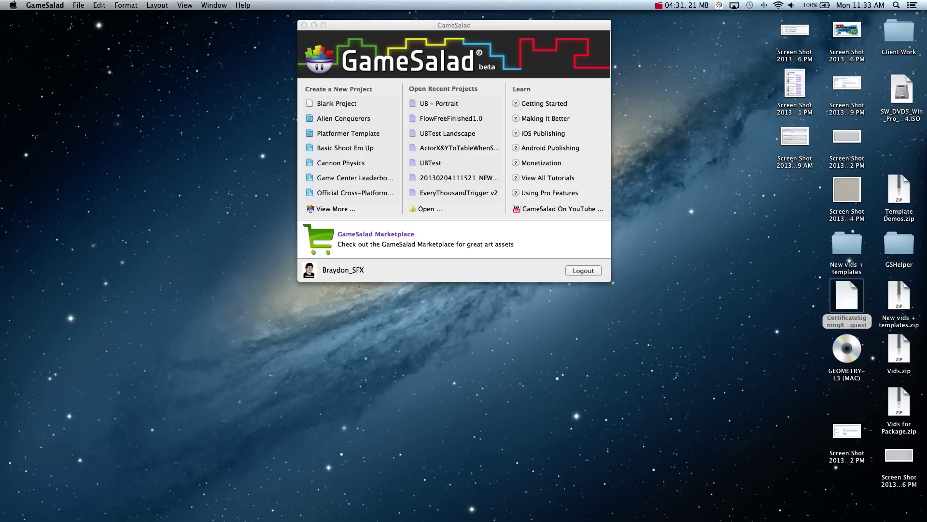
left_click(447, 134)
left_click(117, 86)
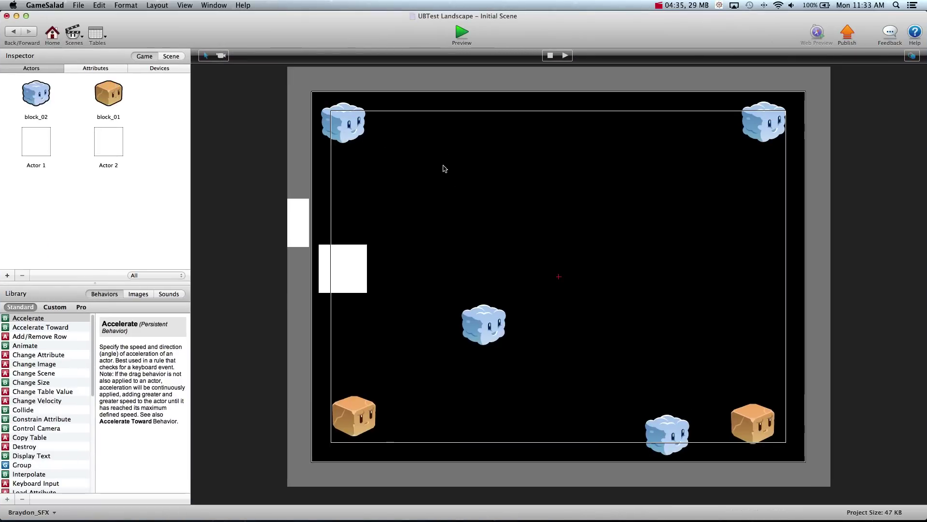
double_click(298, 213)
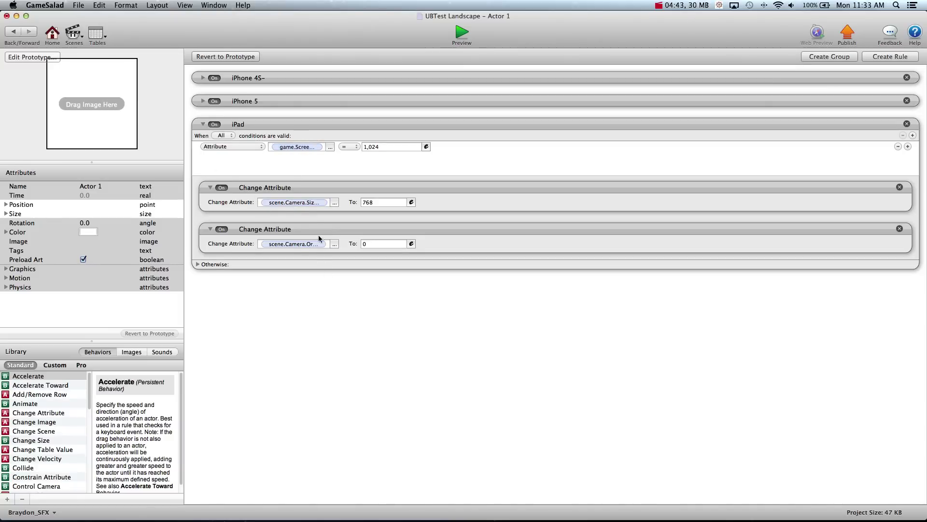
Inspect the iPhone 4S~, iPhone 5 and iPad camera rules in turn, then start the preview.
left_click(203, 125)
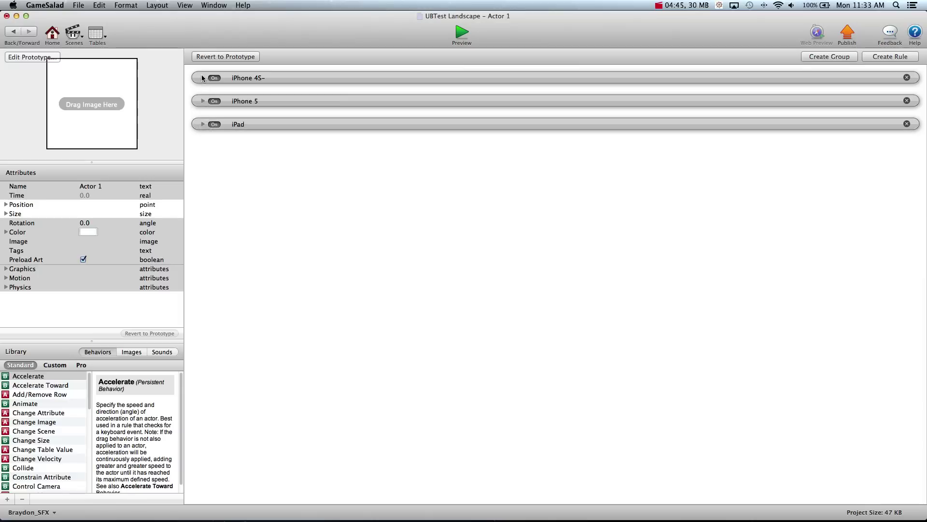
left_click(203, 78)
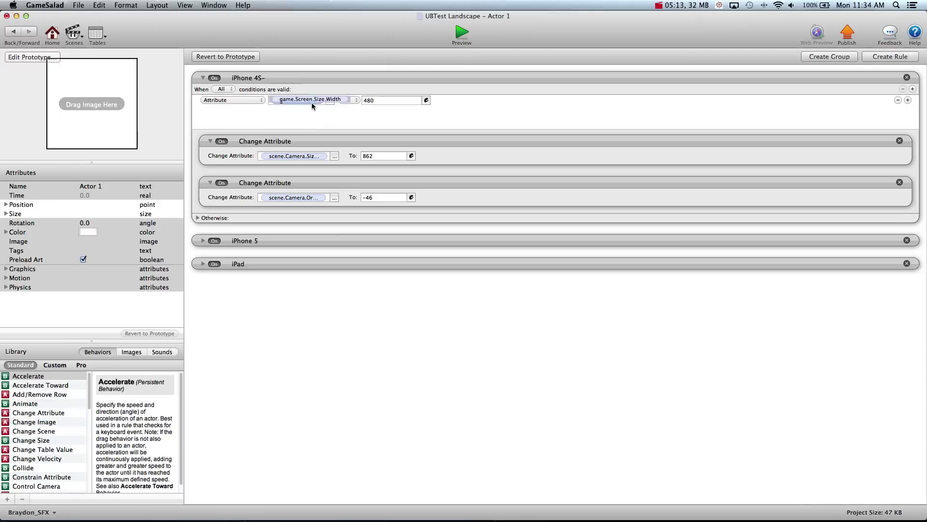
left_click(203, 78)
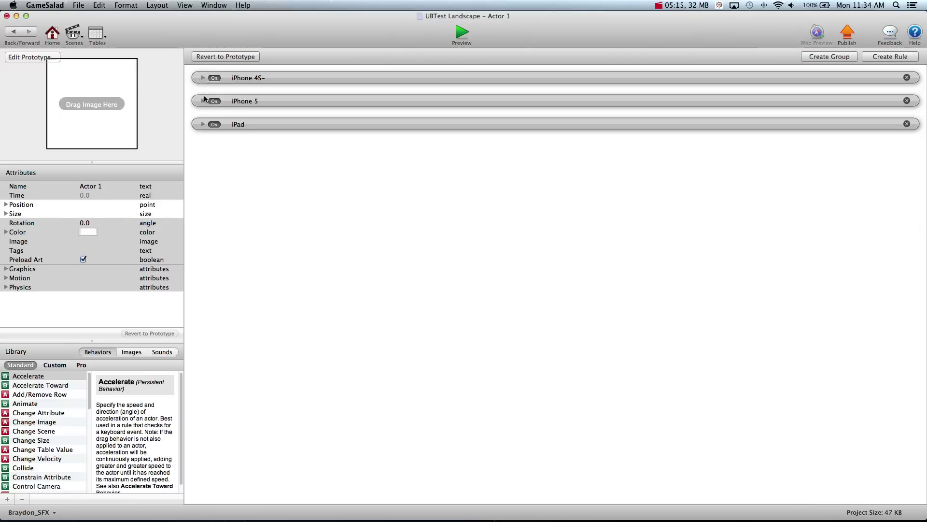
left_click(203, 96)
left_click(203, 100)
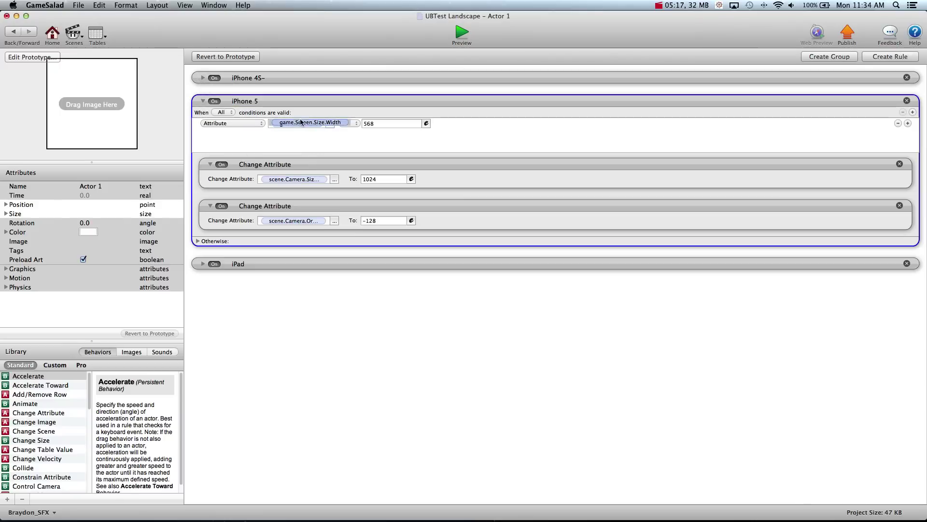
left_click(203, 100)
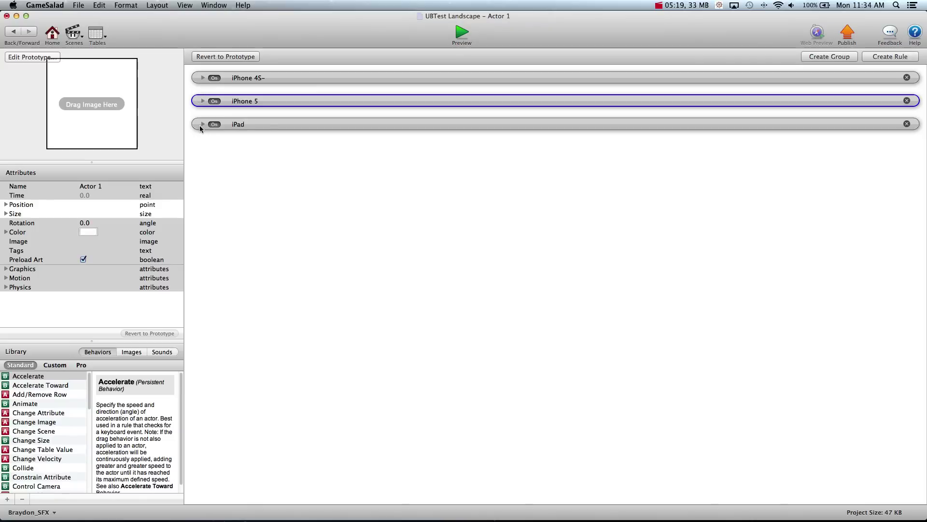
left_click(203, 125)
left_click(461, 32)
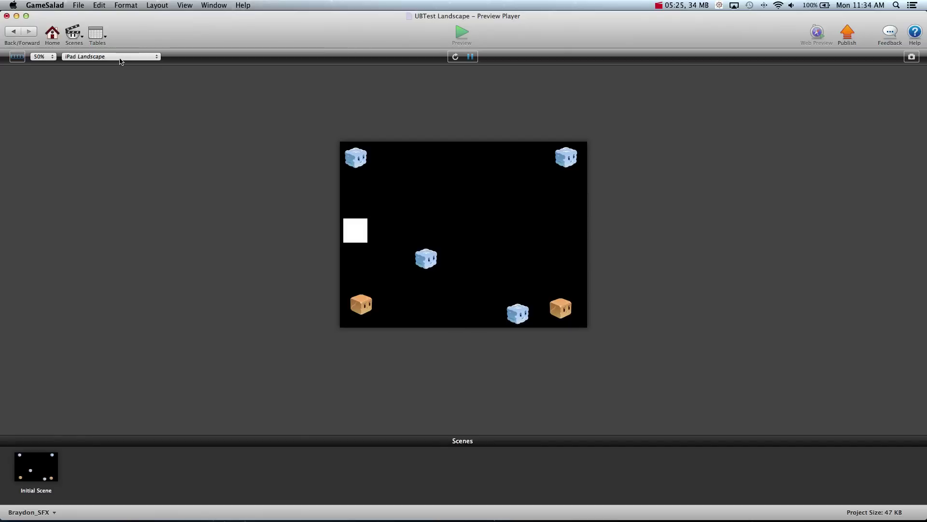
Preview at iPhone Landscape size with 100% zoom and Crop scaling.
left_click(104, 58)
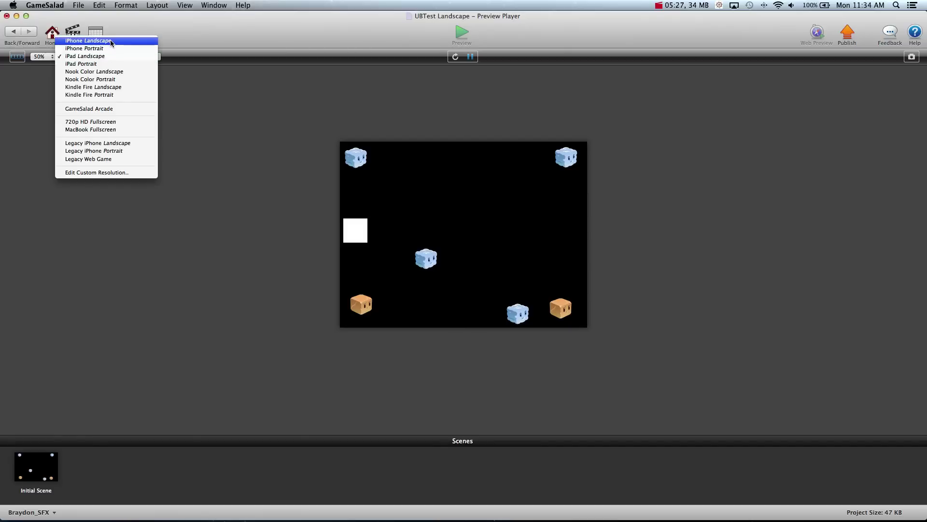
left_click(108, 41)
left_click(42, 56)
left_click(42, 61)
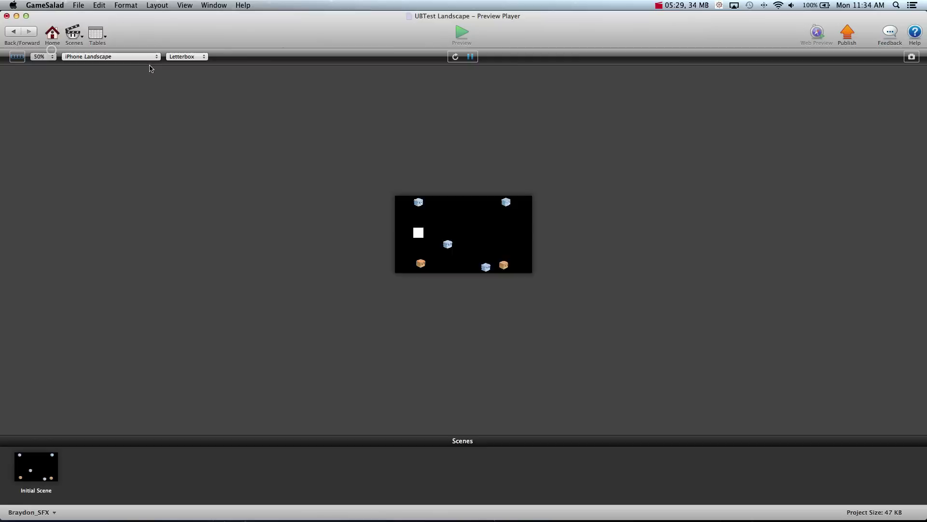
left_click(184, 57)
left_click(184, 66)
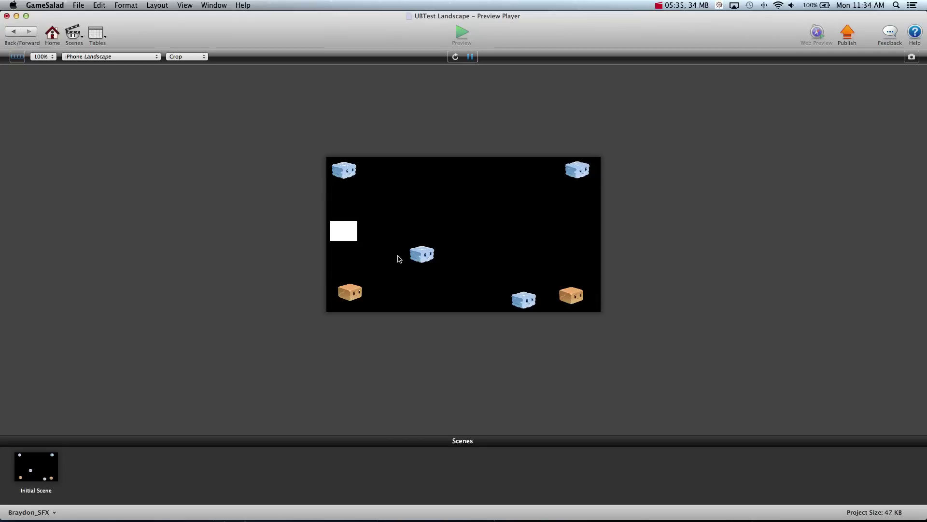
Check Legacy iPhone Landscape, then iPad Landscape, and leave the preview for Home.
left_click(105, 59)
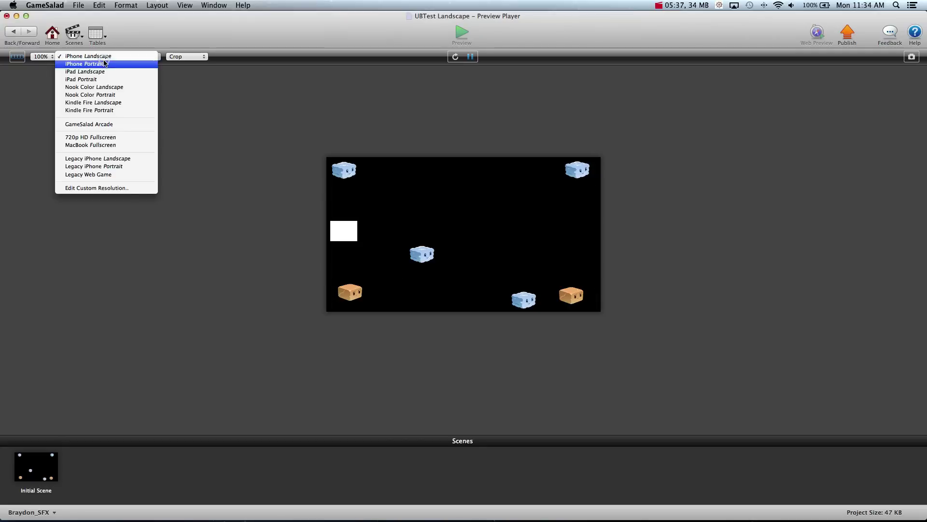
left_click(87, 160)
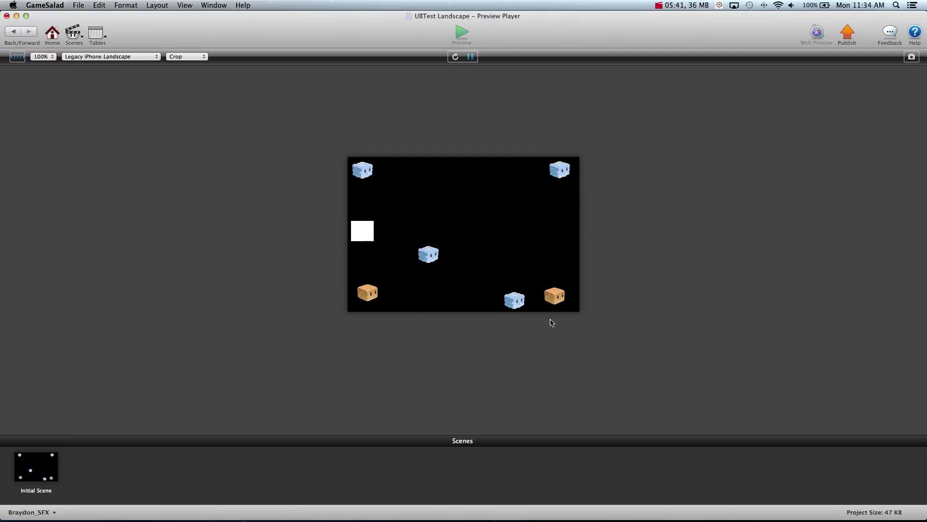
left_click(90, 56)
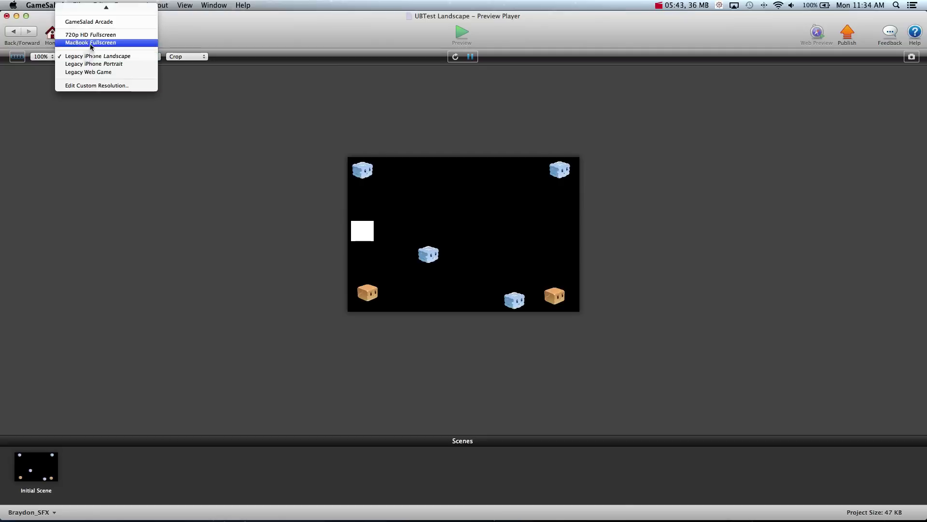
mouse_move(95, 7)
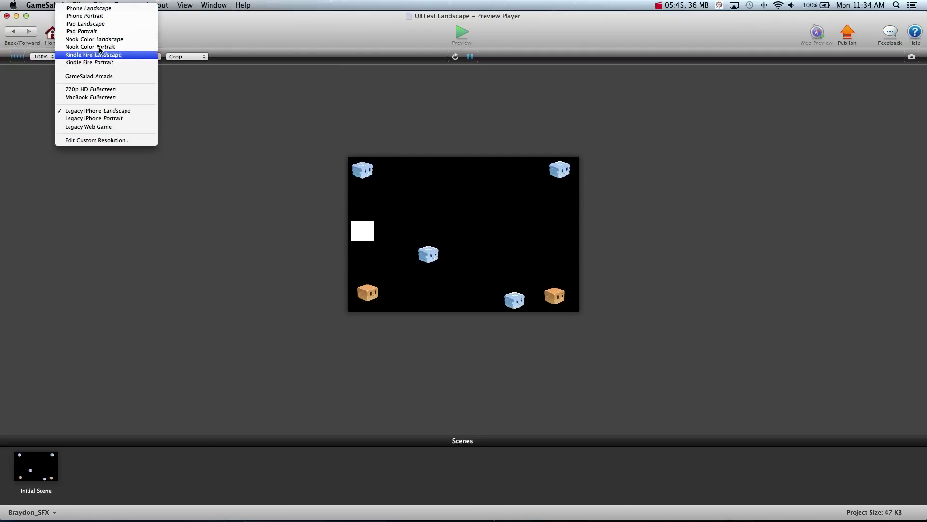
left_click(95, 24)
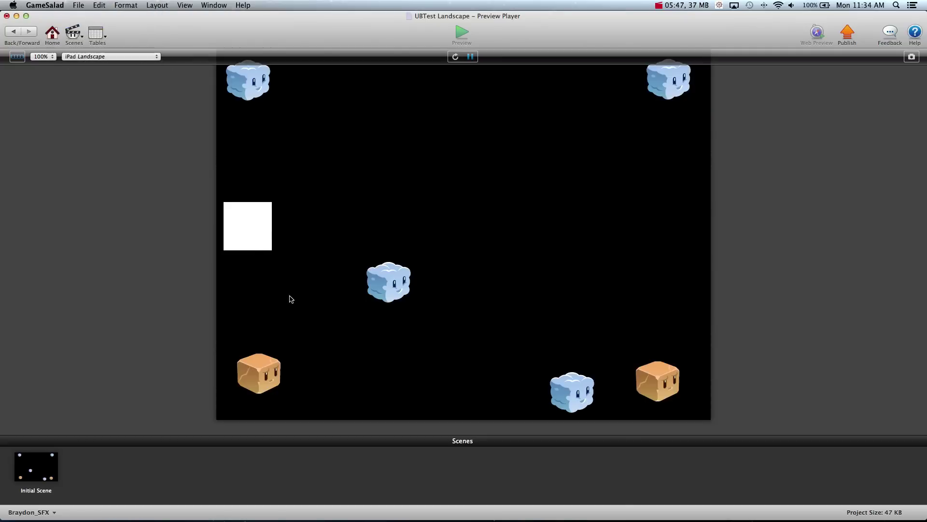
left_click(59, 42)
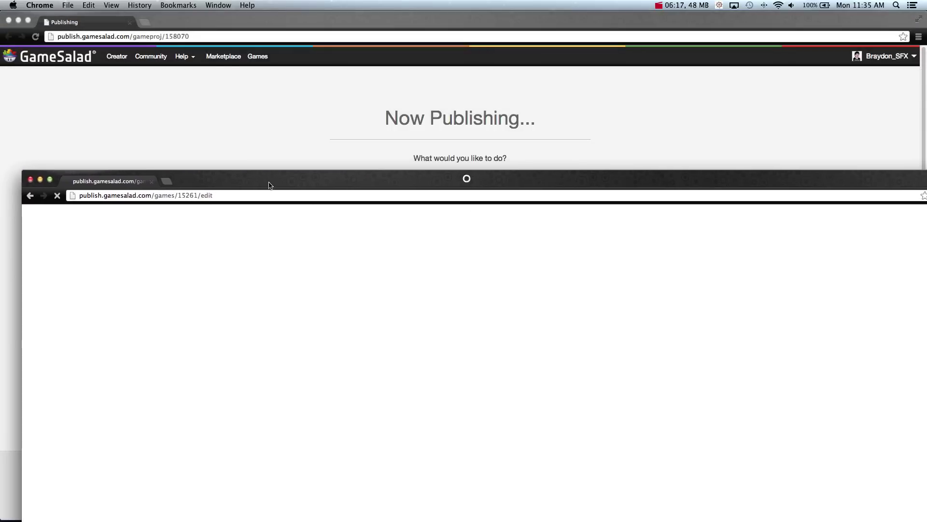
Close the extra loading window and publish as an update to the existing Velocity Rotator game.
left_click(30, 179)
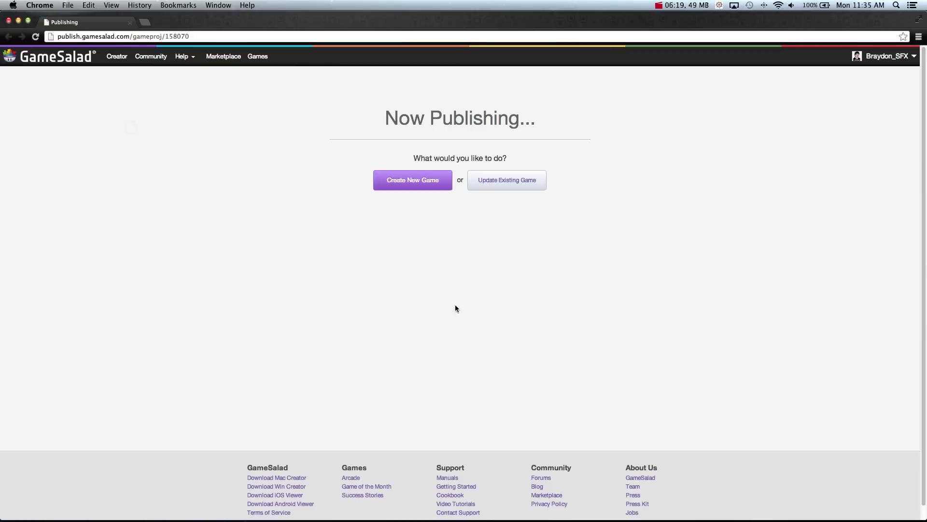
left_click(499, 184)
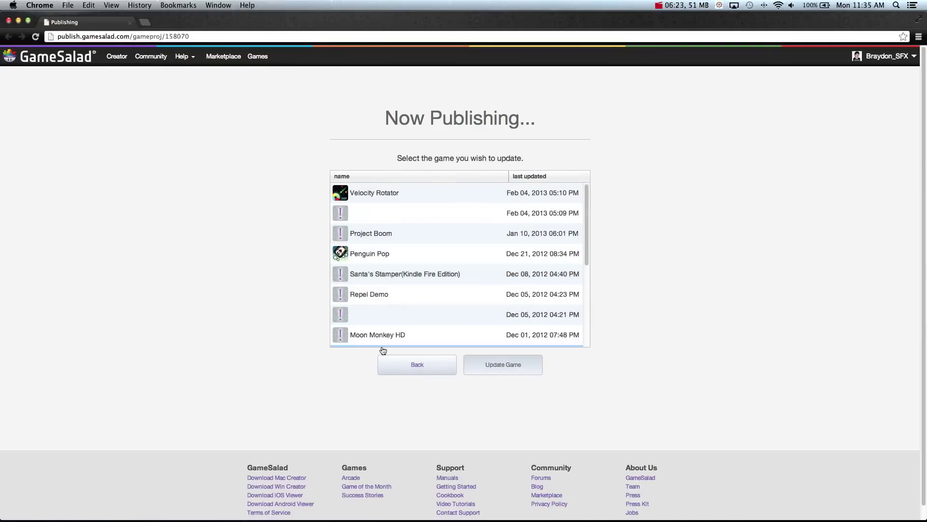
left_click(389, 194)
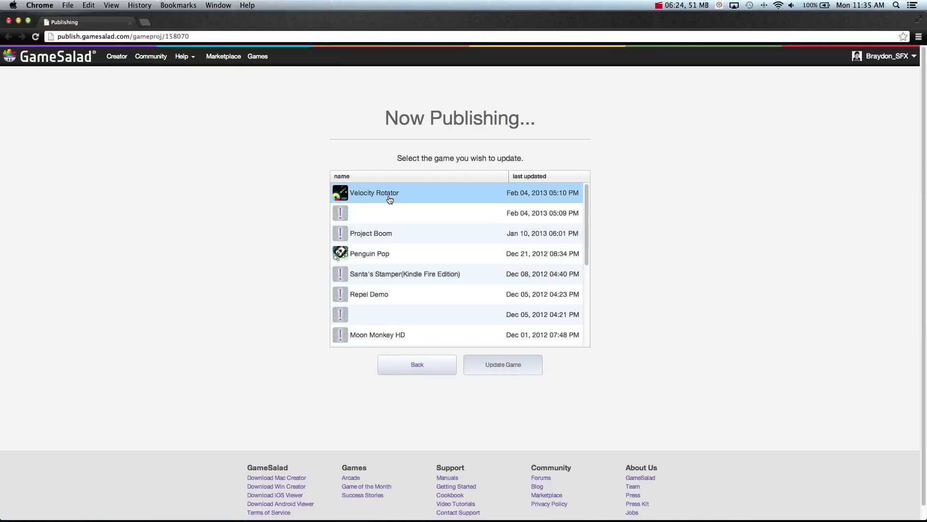
left_click(496, 365)
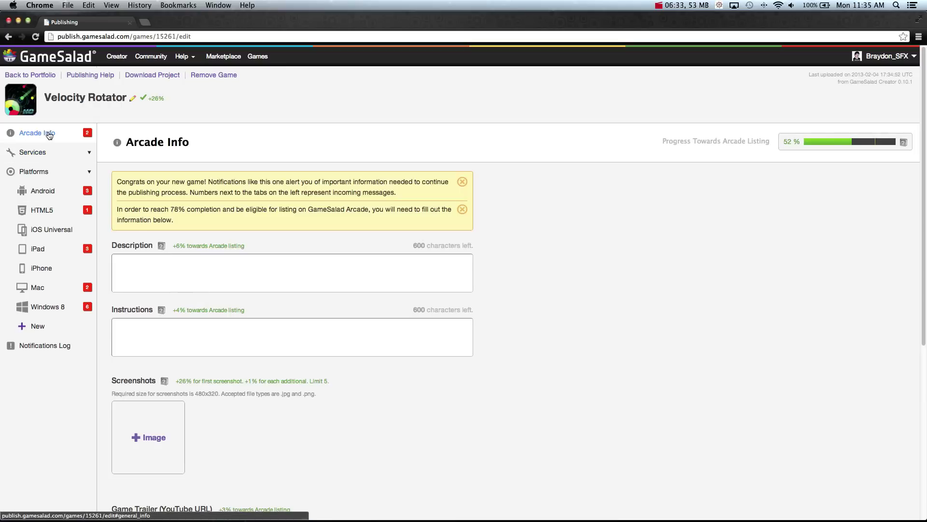
Review the iOS Universal, iPhone and iPad settings, then the display name, version and bundle ID.
left_click(41, 234)
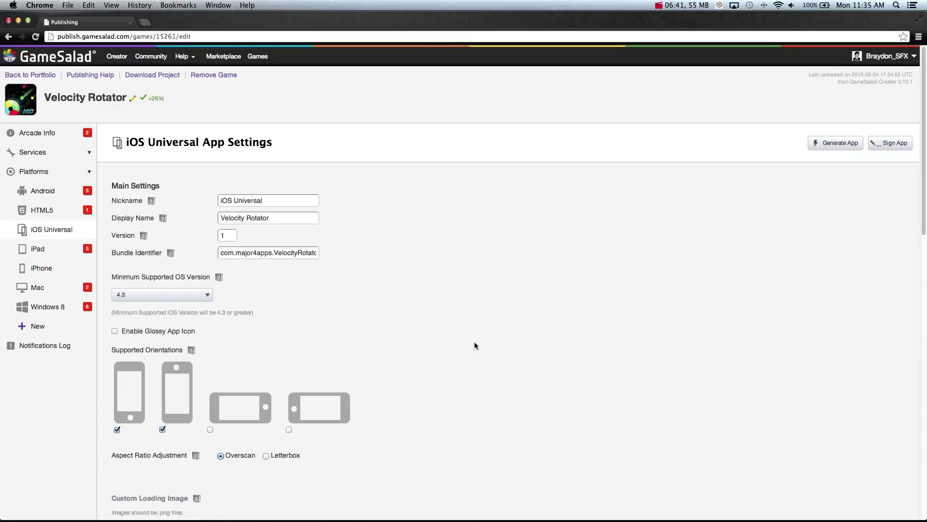
left_click(63, 268)
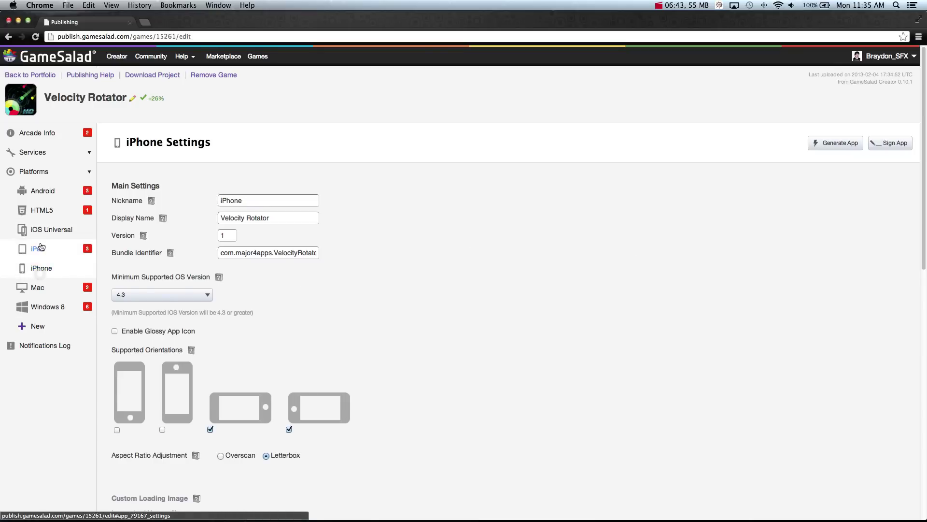
left_click(44, 249)
left_click(51, 229)
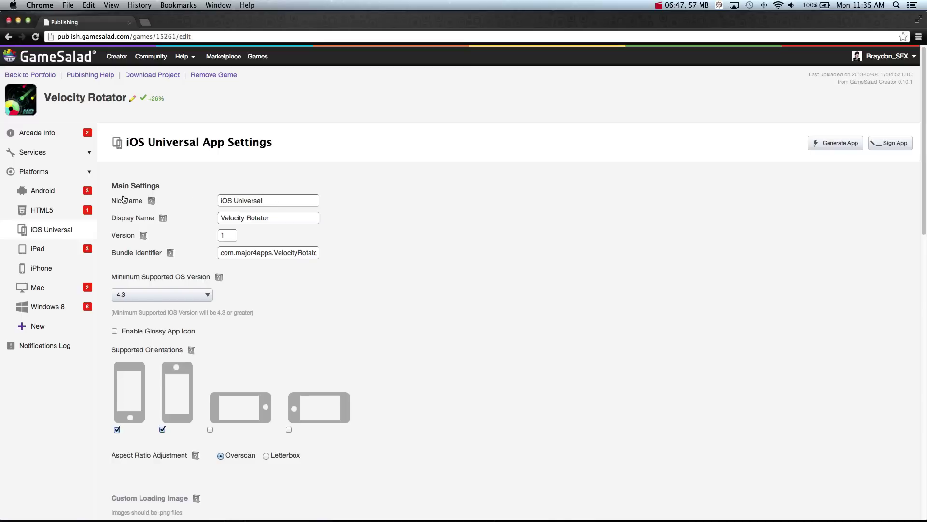
triple_click(283, 217)
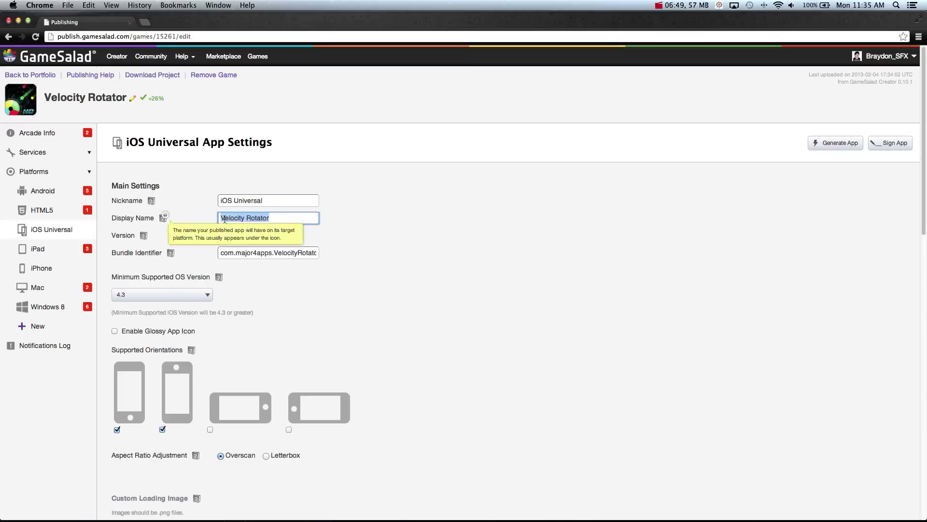
left_click(419, 247)
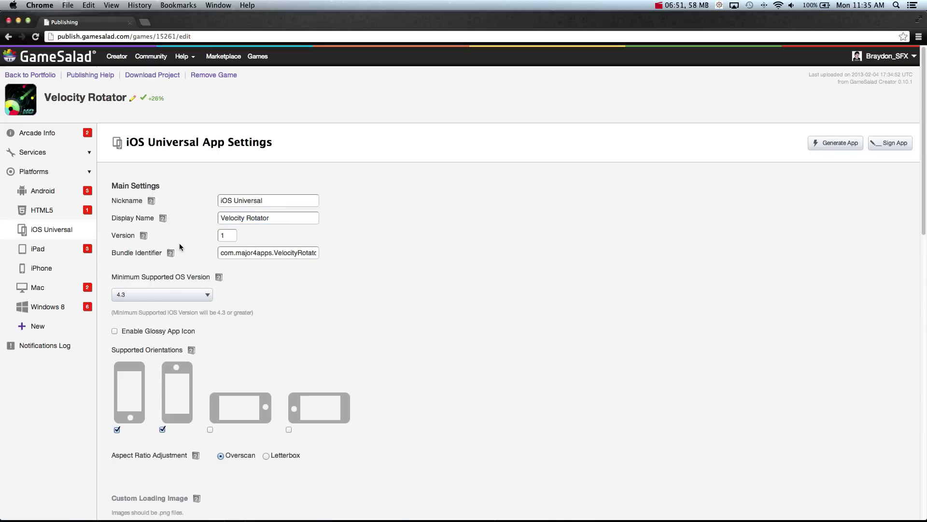
left_click(231, 236)
left_click(250, 253)
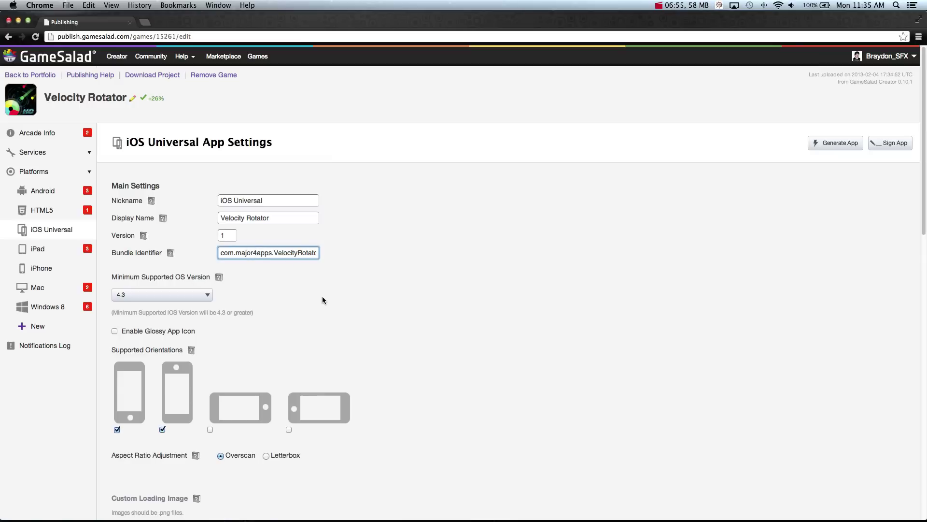
Keep OS 4.3 minimum, enable the glossy app icon, and leave aspect adjustment on Overscan.
left_click(181, 295)
left_click(194, 295)
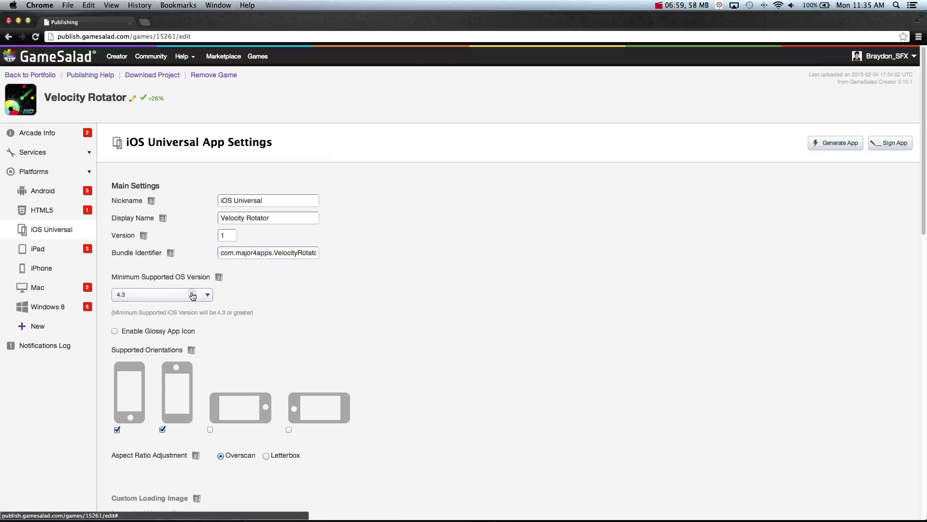
scroll(309, 288, "down", 1)
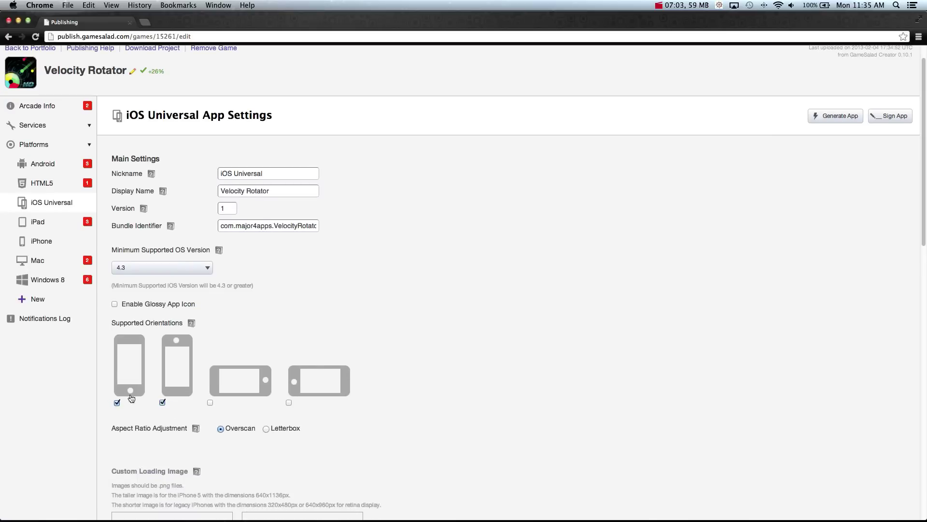
left_click(115, 304)
left_click(267, 428)
left_click(220, 428)
Preview the UBTest Landscape project in GameSalad at iPad Landscape size.
mouse_move(412, 512)
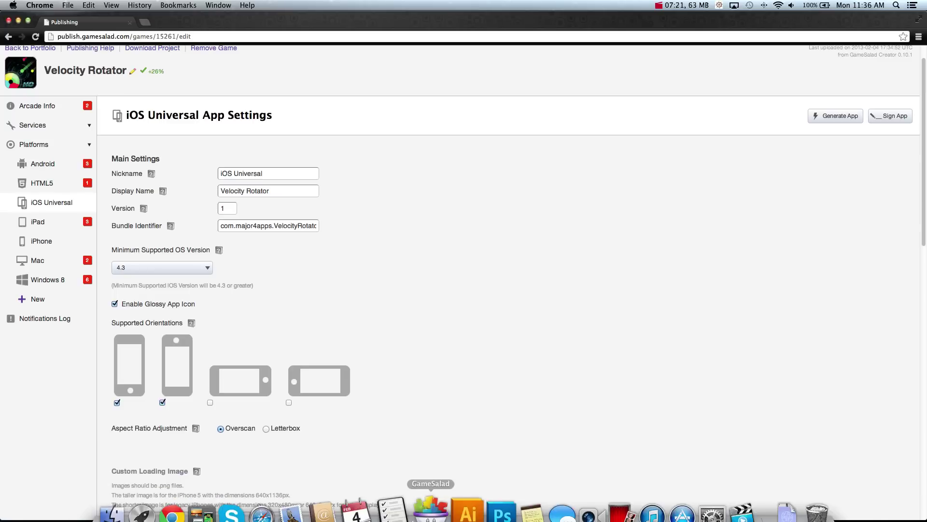
left_click(423, 507)
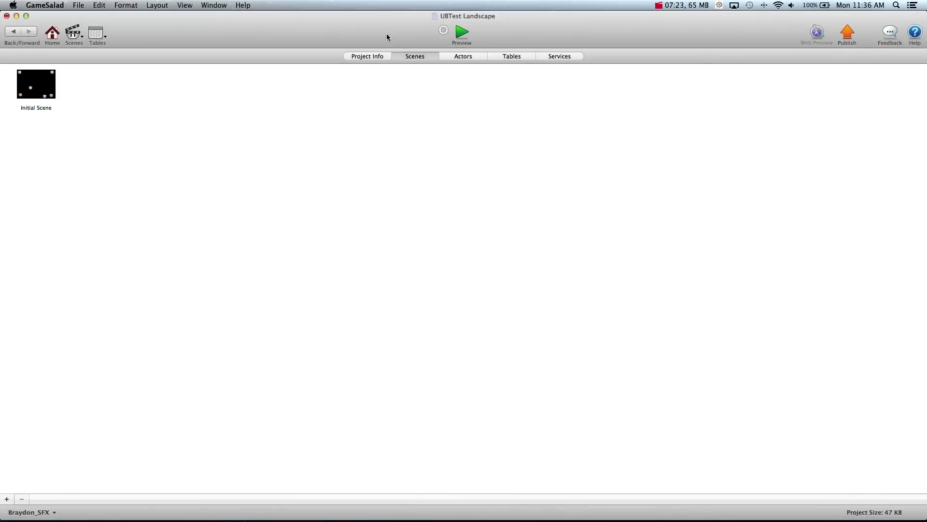
left_click(462, 31)
left_click(108, 57)
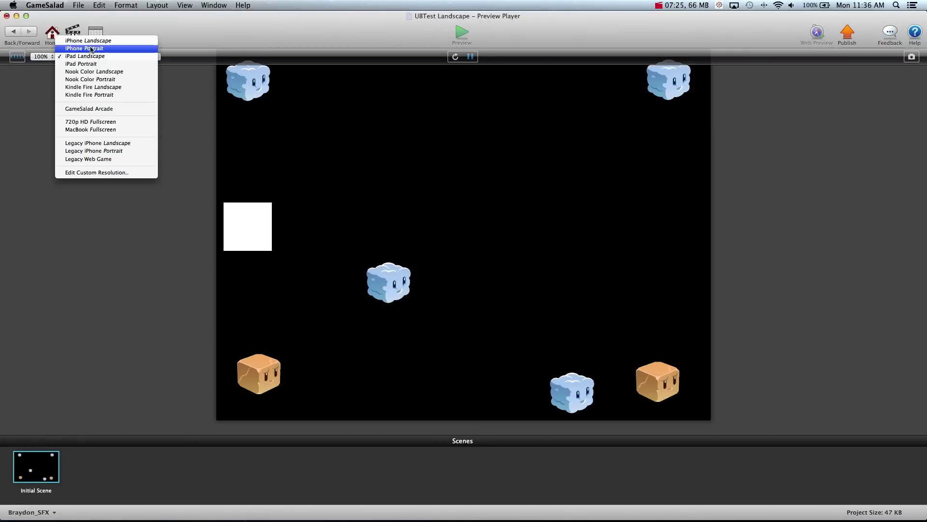
left_click(32, 104)
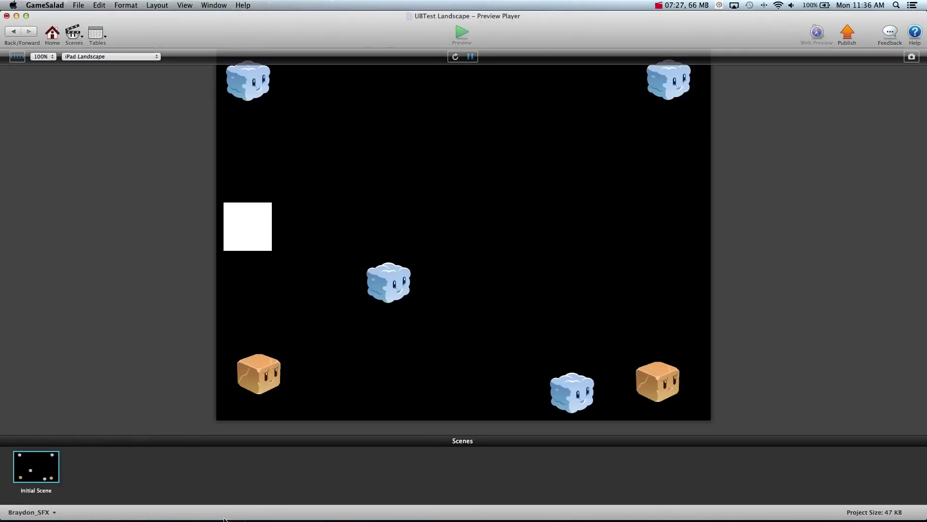
Generate the Velocity Rotator iOS Universal app, dismissing the queued alert and notice.
left_click(183, 499)
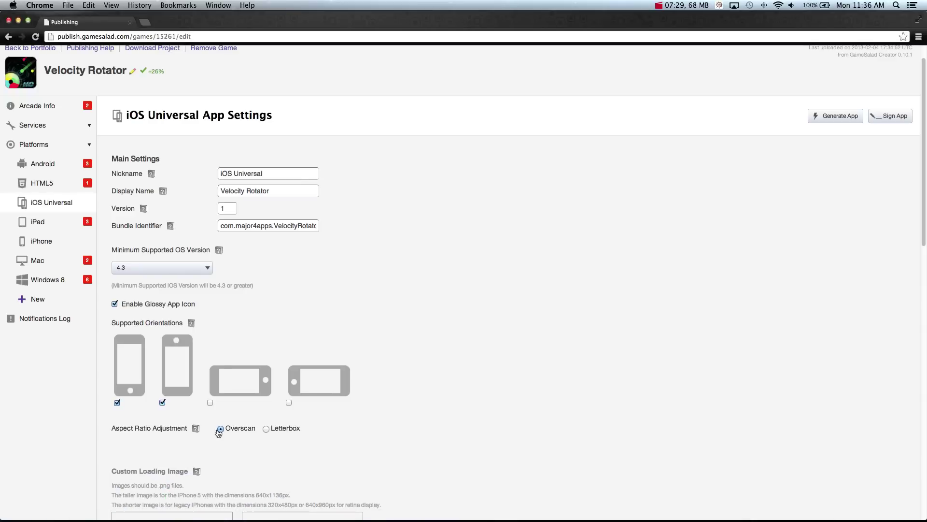
scroll(215, 425, "down", 3)
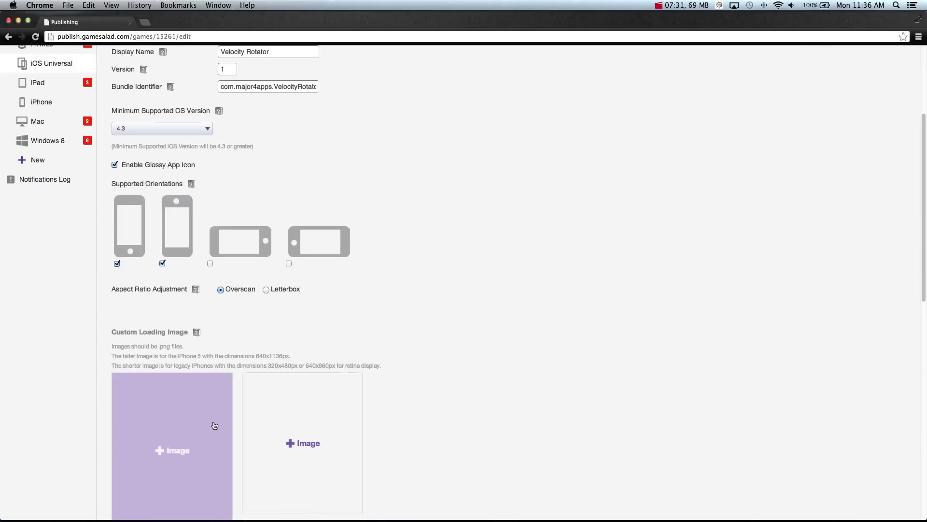
scroll(184, 290, "down", 3)
scroll(300, 328, "down", 2)
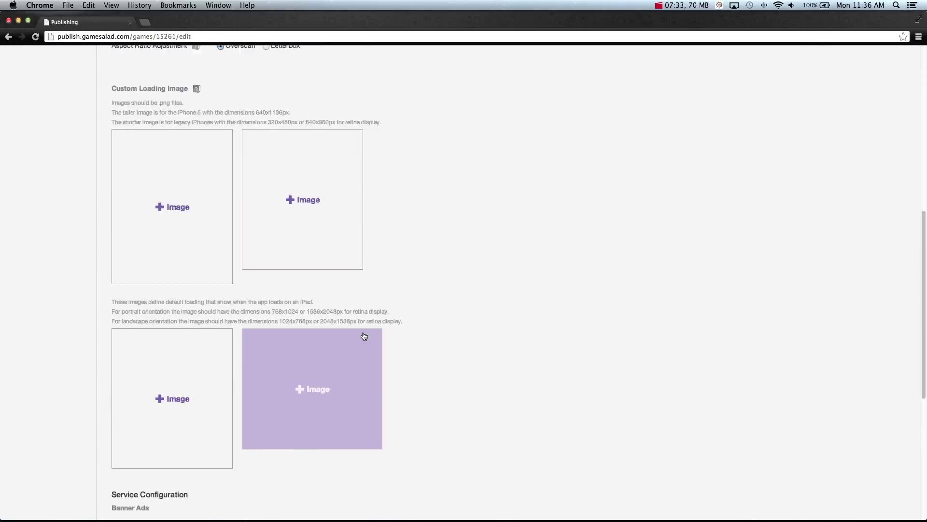
scroll(309, 336, "down", 6)
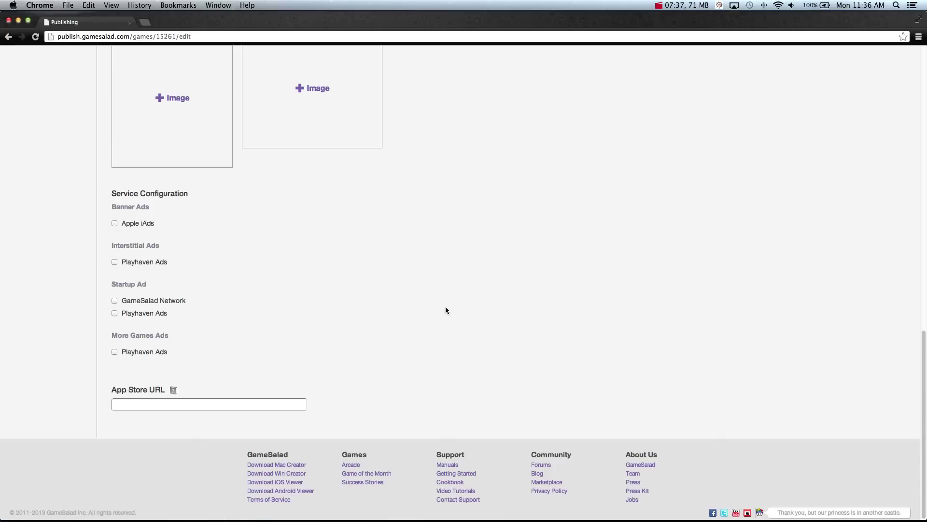
scroll(445, 309, "up", 15)
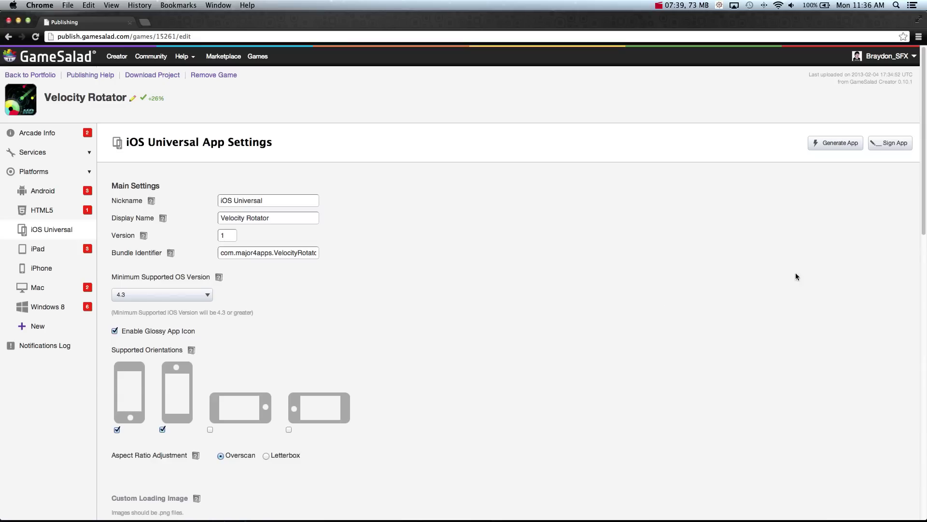
left_click(833, 153)
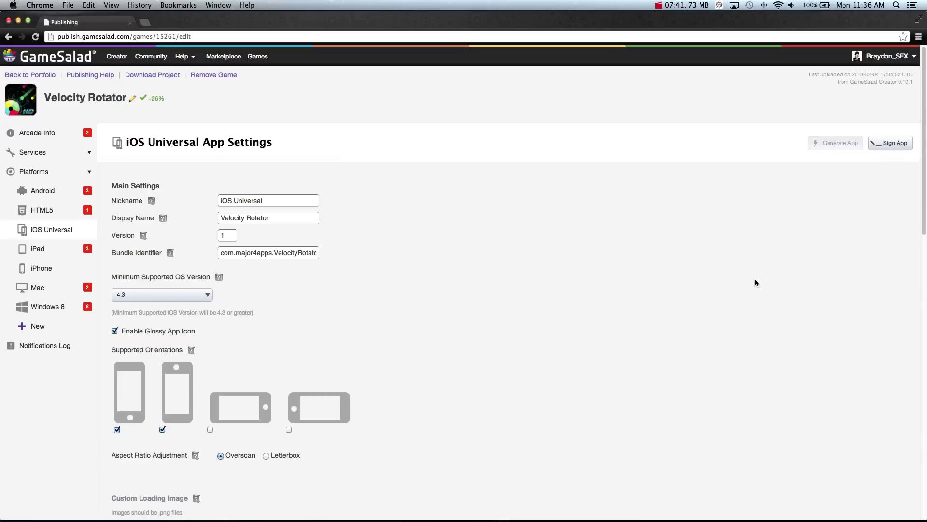
left_click(525, 183)
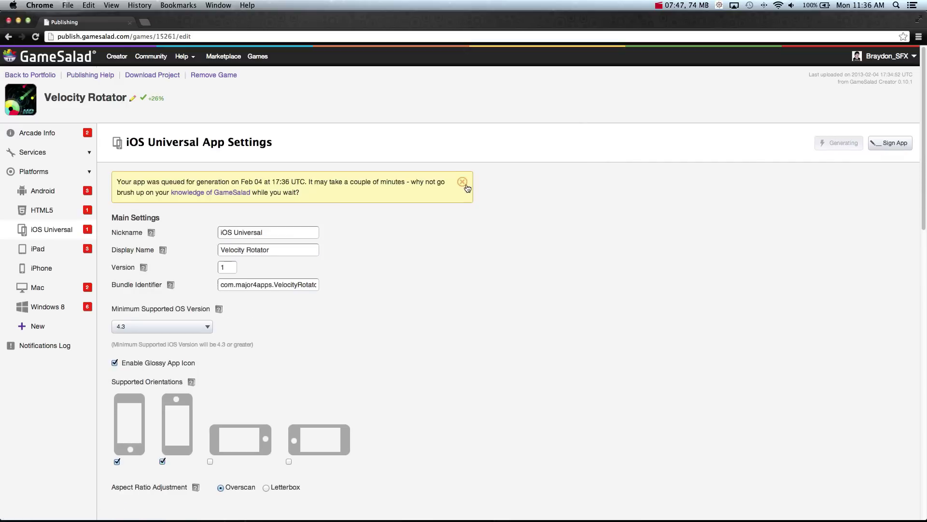
left_click(464, 183)
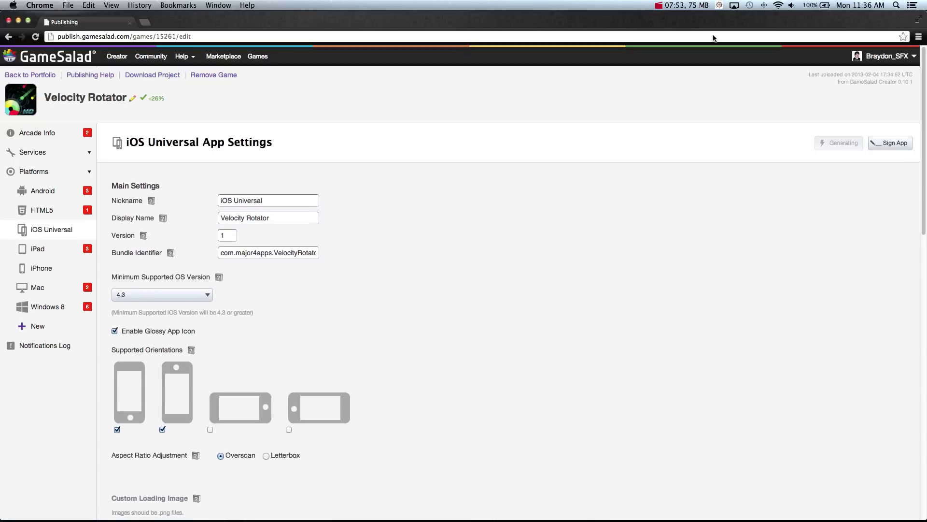
left_click(684, 4)
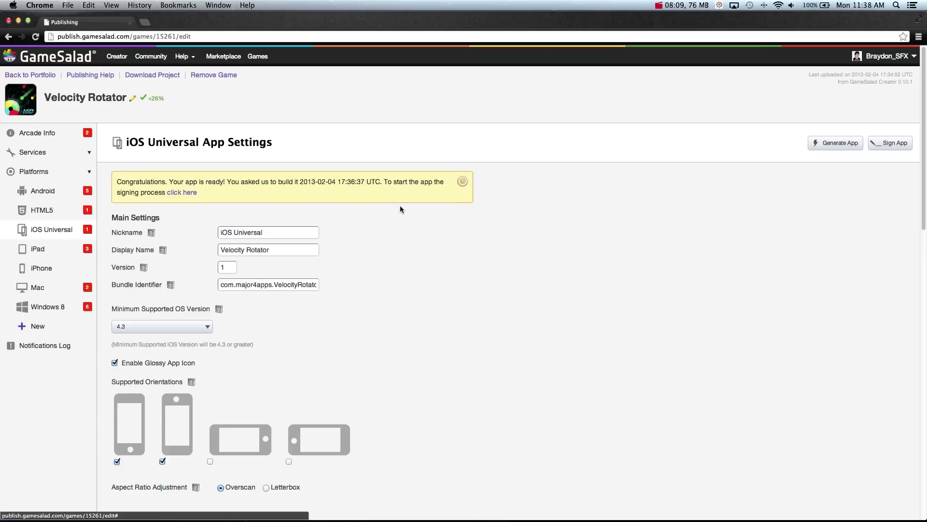
Sign the app with the Velocityrotator2 profile, saving to Documents and replacing the existing Velocity Rotator.app.
left_click(893, 145)
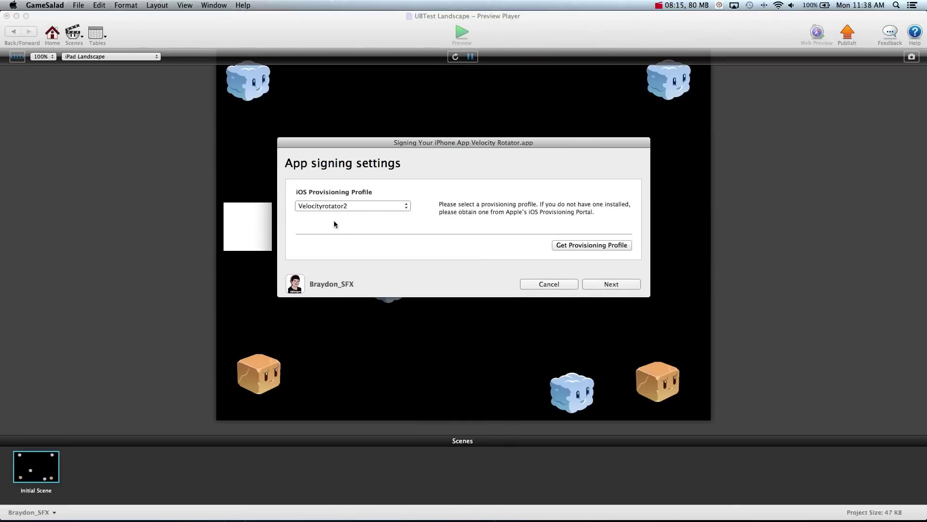
left_click(622, 285)
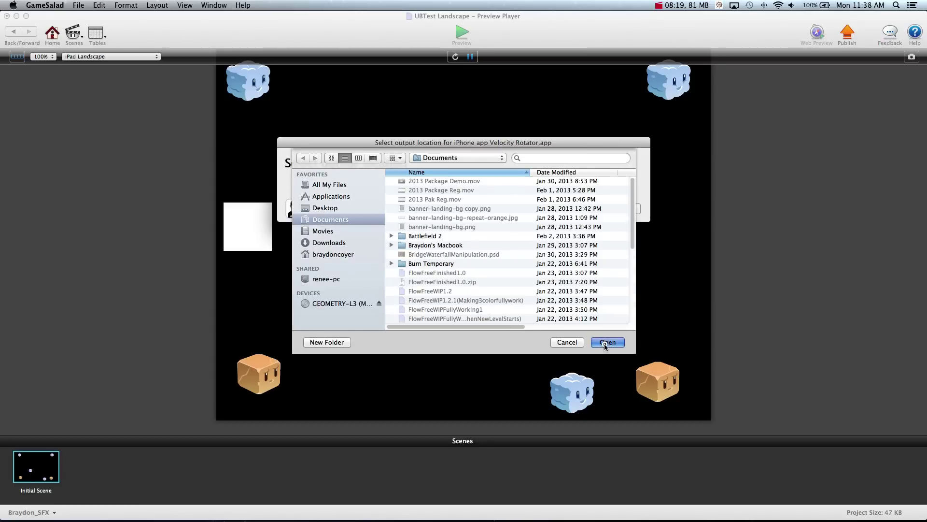
left_click(607, 342)
left_click(488, 186)
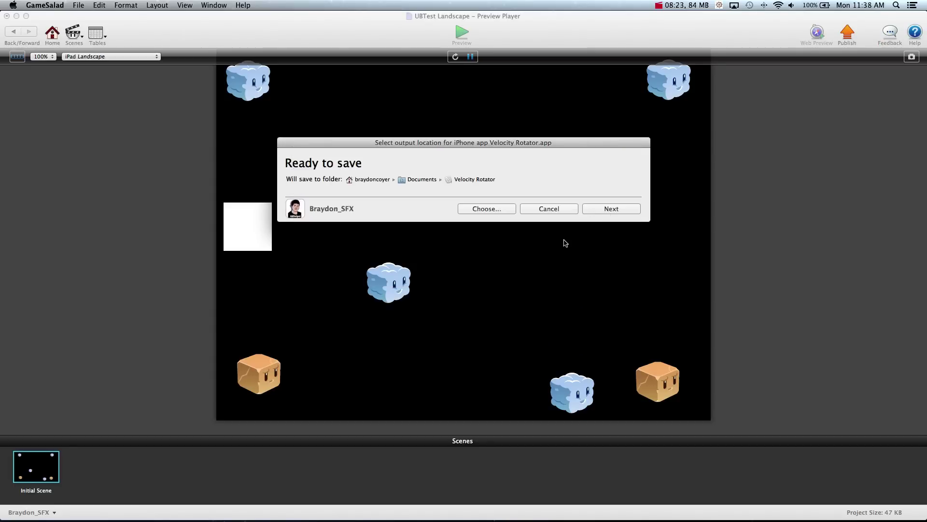
left_click(537, 209)
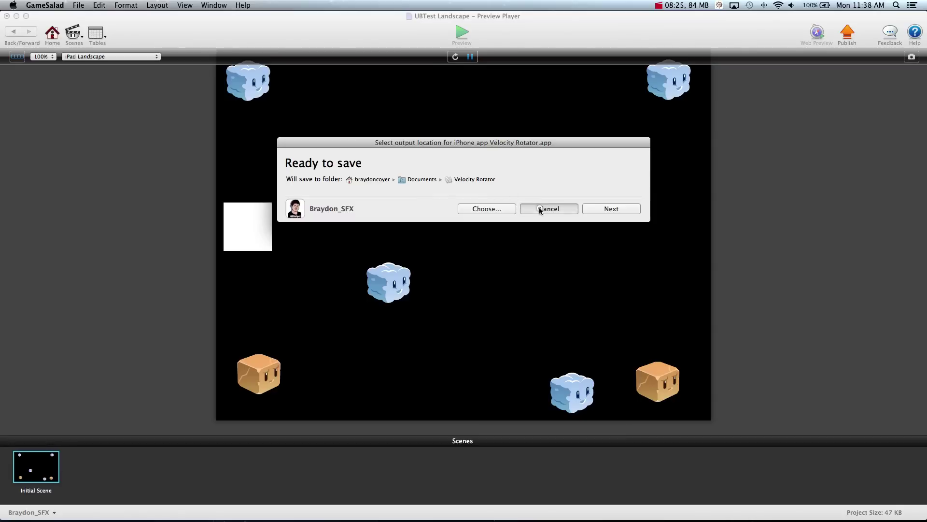
left_click(199, 317)
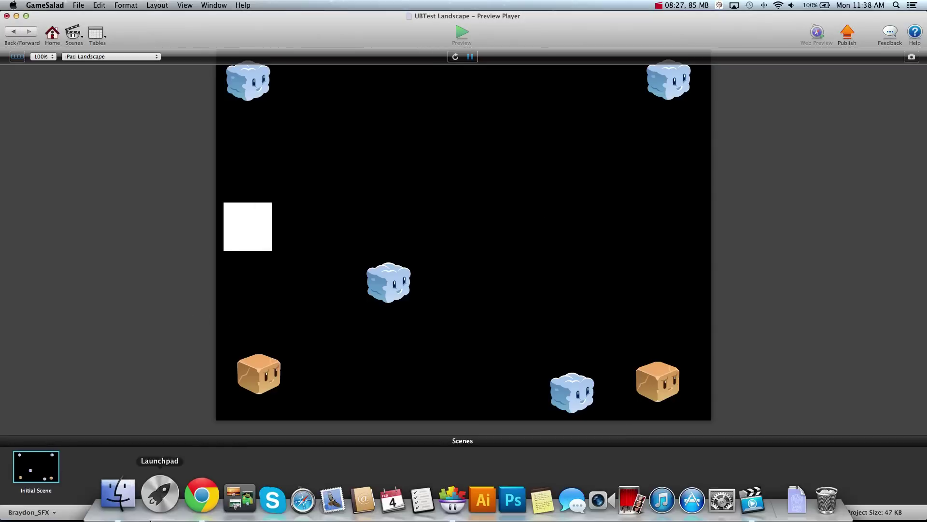
left_click(235, 238)
Exit the Preview Player, open Initial Scene, and return Chrome to the iOS Universal App Settings.
left_click(252, 417)
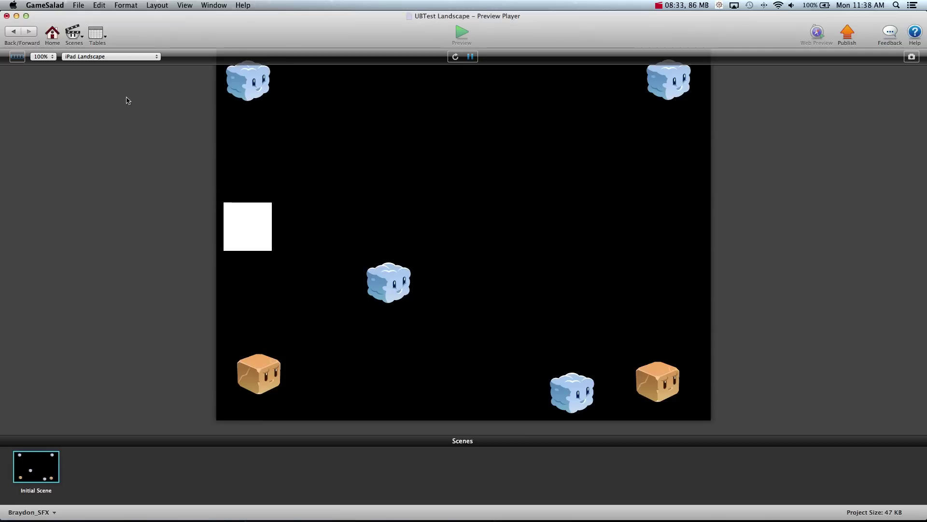
left_click(13, 31)
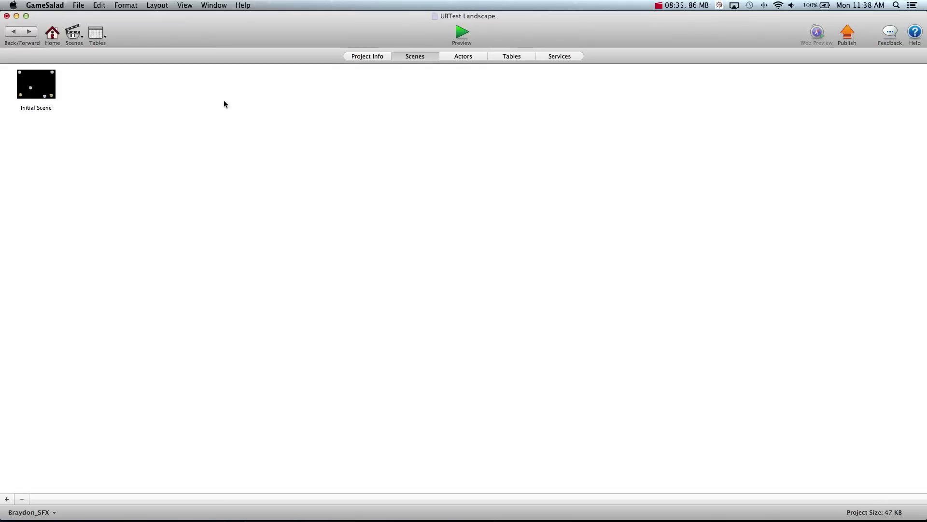
double_click(36, 85)
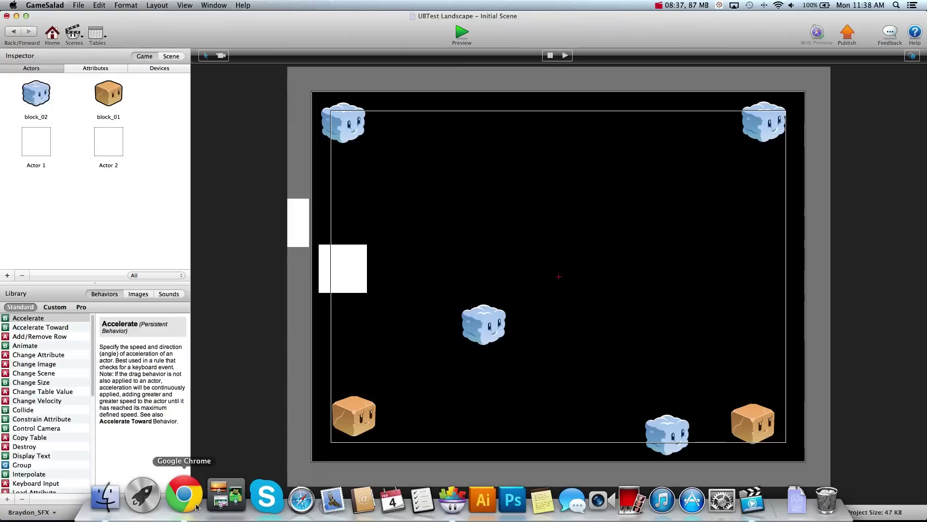
left_click(197, 506)
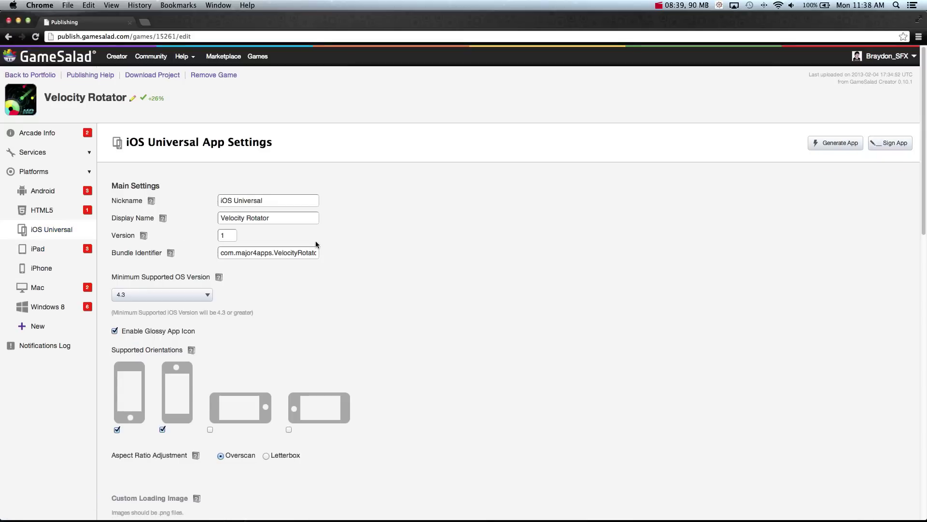
scroll(308, 293, "down", 3)
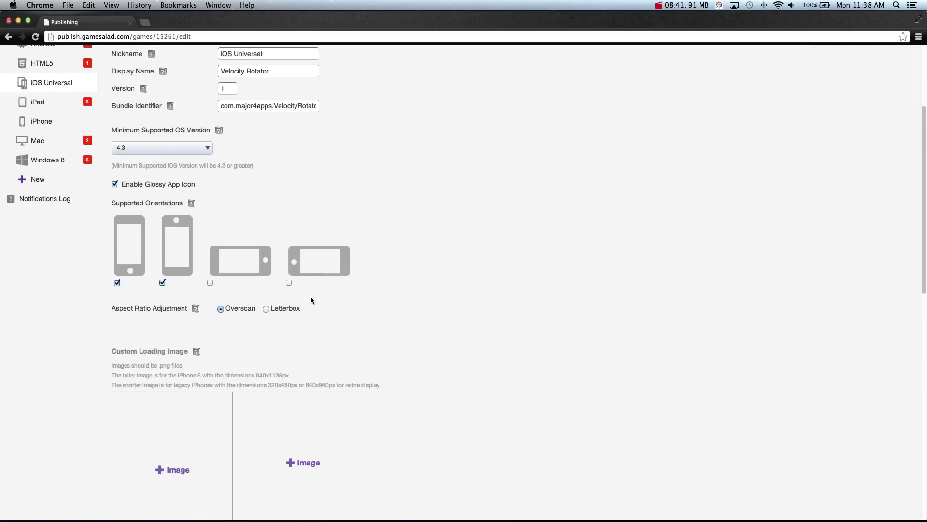
scroll(311, 300, "up", 3)
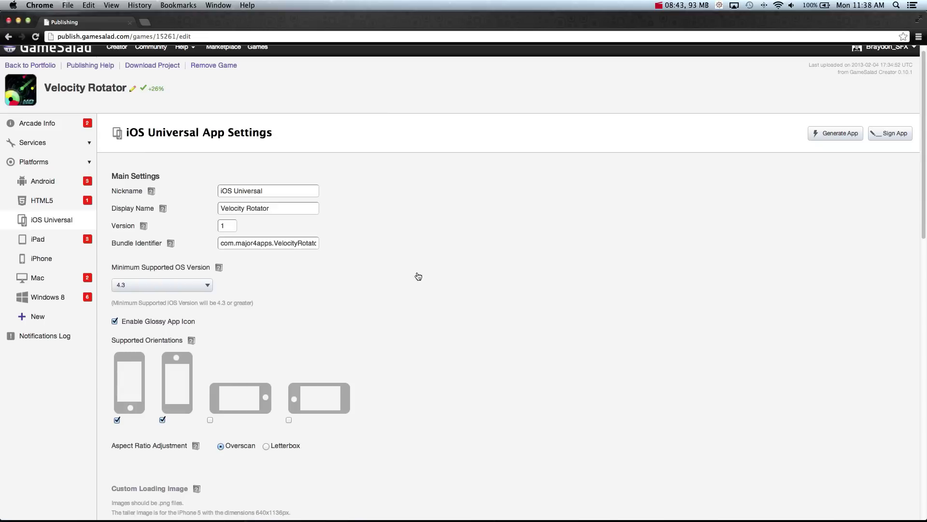